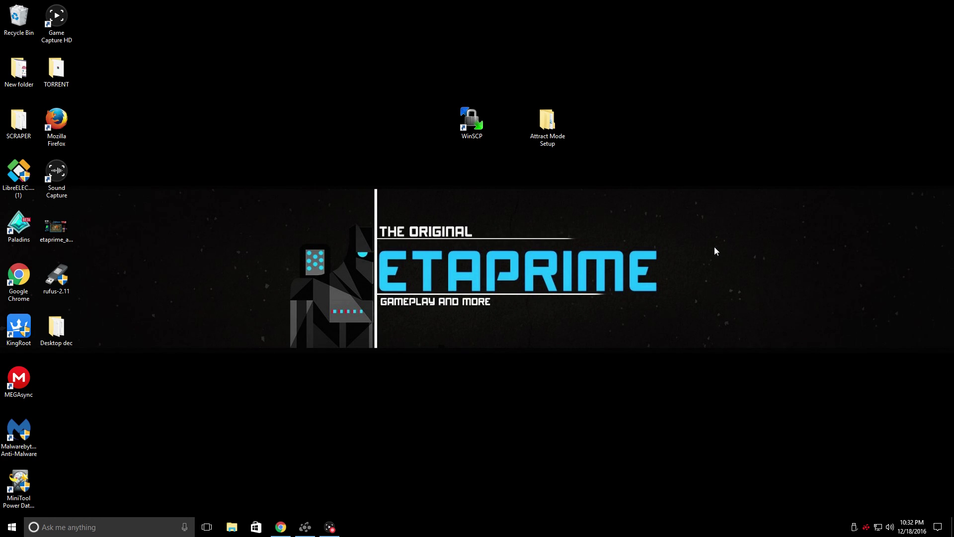
# Bring up Chrome on the Attract-Mode forum thread 'Raspberry Pi Image for Pi 2 and Pi 3'
pyautogui.click(281, 527)
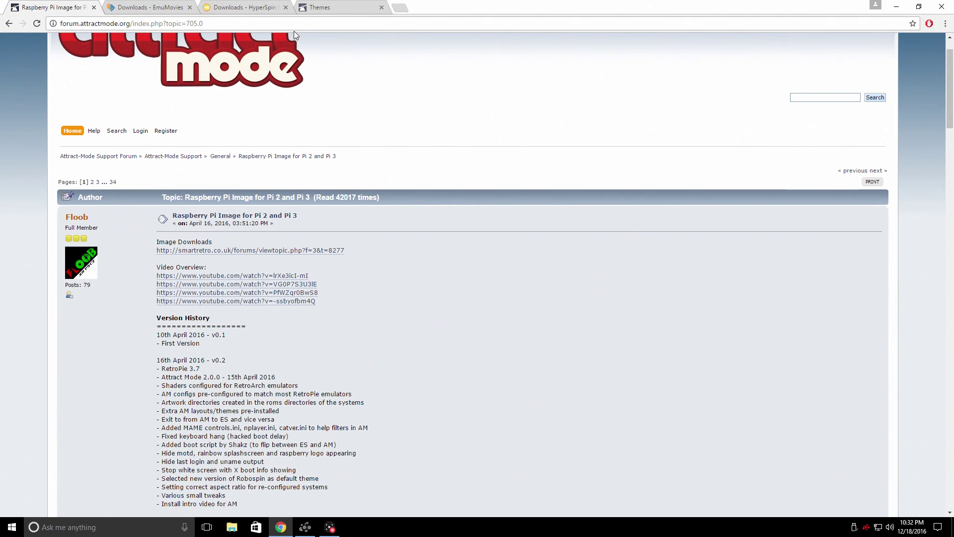
# Follow the smartretro.co.uk Image Downloads link to the v0.5 mega.nz download of the 2.52 GB image
pyautogui.scroll(1, 277, 196)
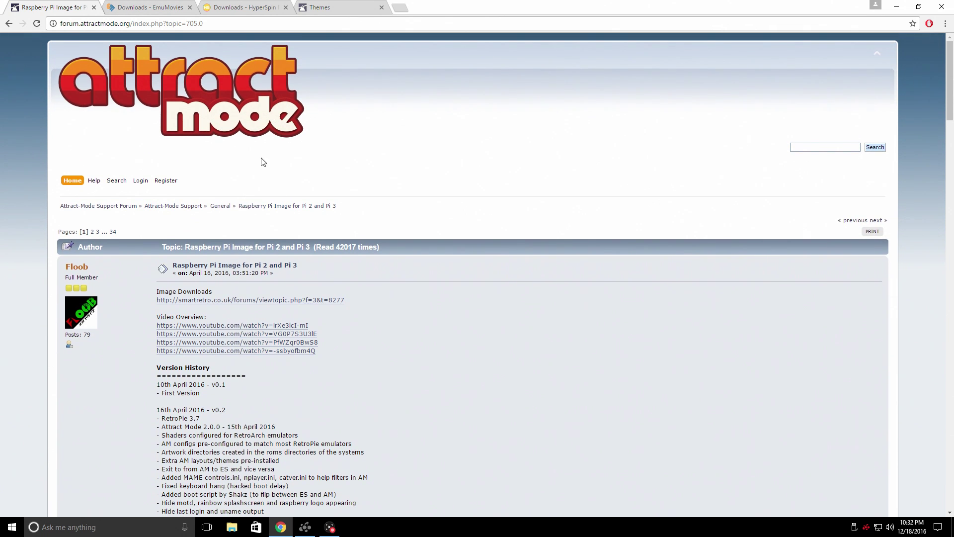
pyautogui.click(263, 300)
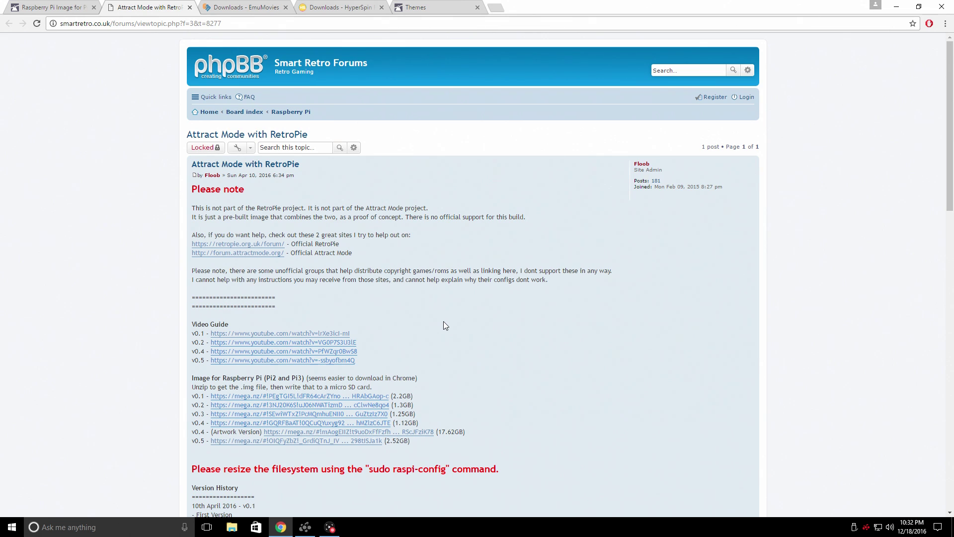
pyautogui.scroll(-1, 443, 321)
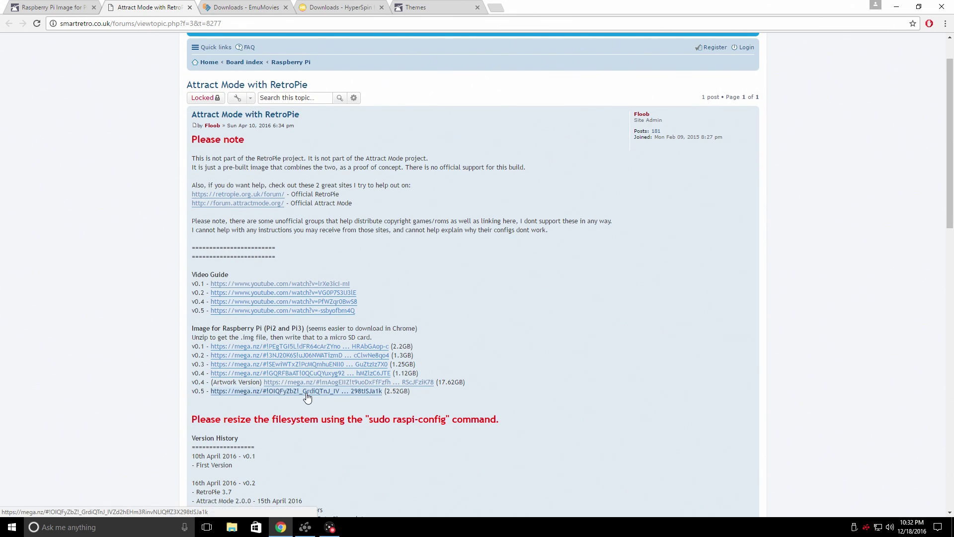
pyautogui.click(375, 392)
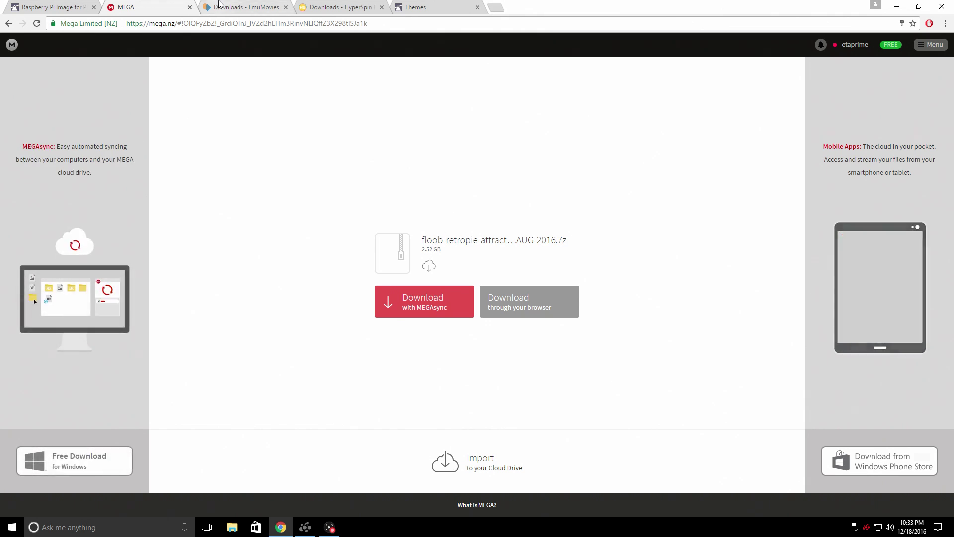
# Look through the EmuMovies Downloads, HyperSpin Downloads and Attract Mode Themes tabs in turn
pyautogui.hotkey('ctrl', 'Tab')
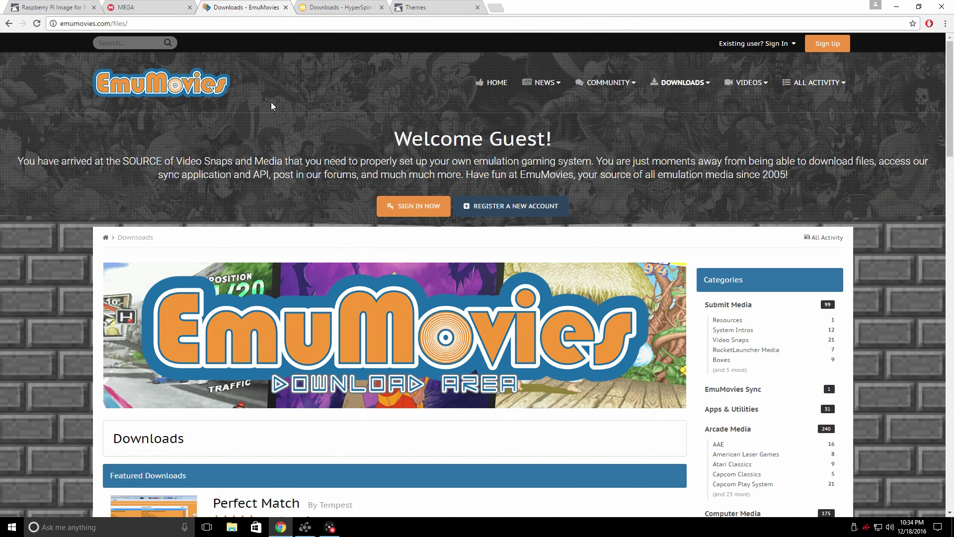
pyautogui.click(319, 5)
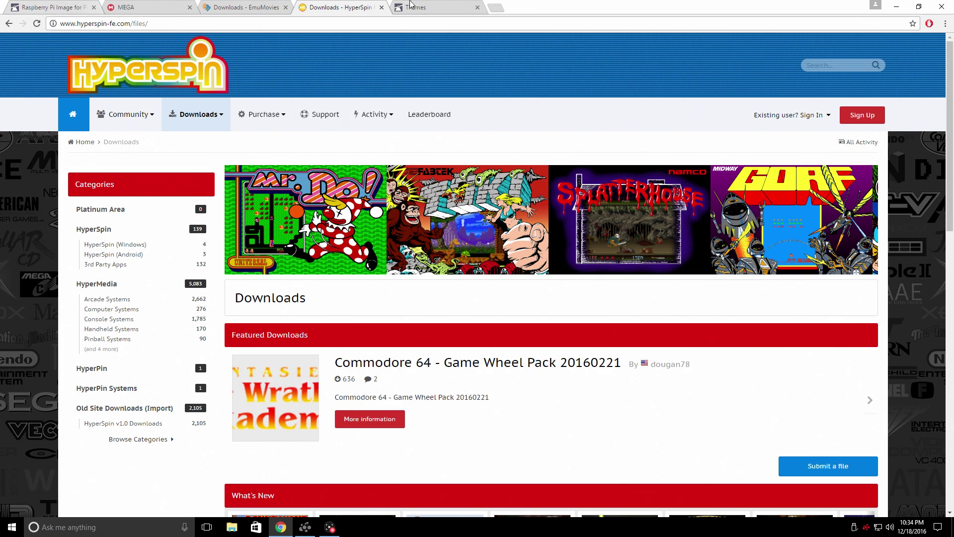
pyautogui.click(439, 5)
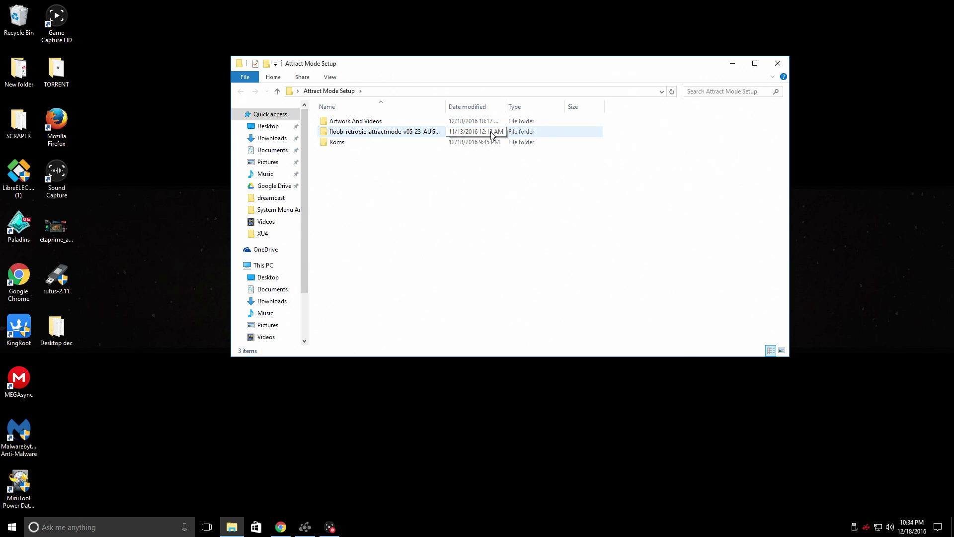
# Look inside the extracted image folder and the Roms folder of Attract Mode Setup
pyautogui.doubleClick(492, 132)
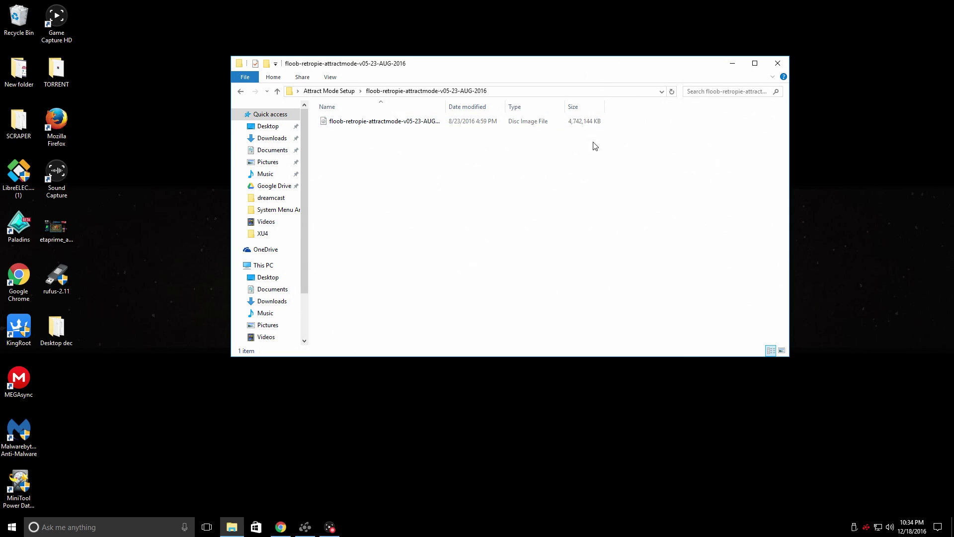
pyautogui.click(241, 91)
pyautogui.doubleClick(351, 143)
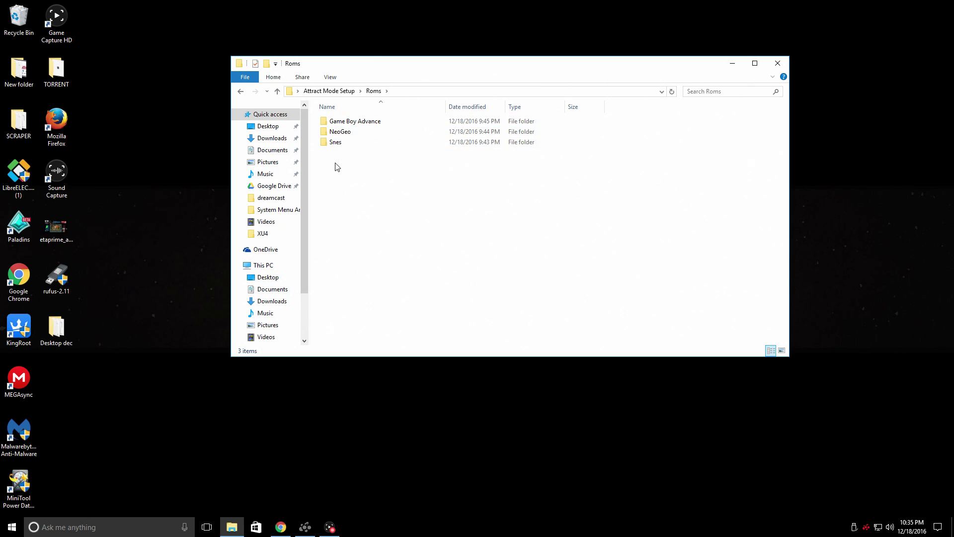
pyautogui.click(242, 92)
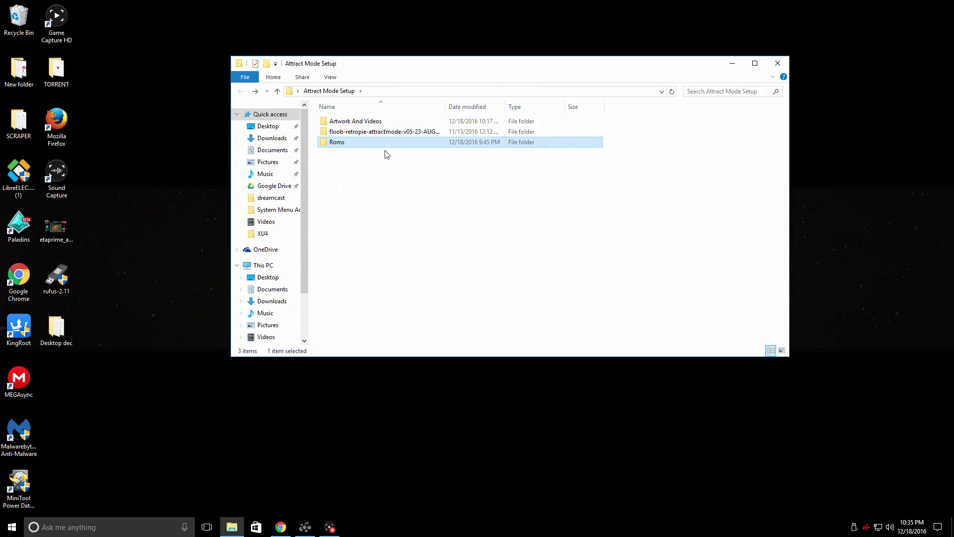
# Open Artwork And Videos › Snes to reach its snap and wheel folders
pyautogui.click(381, 124)
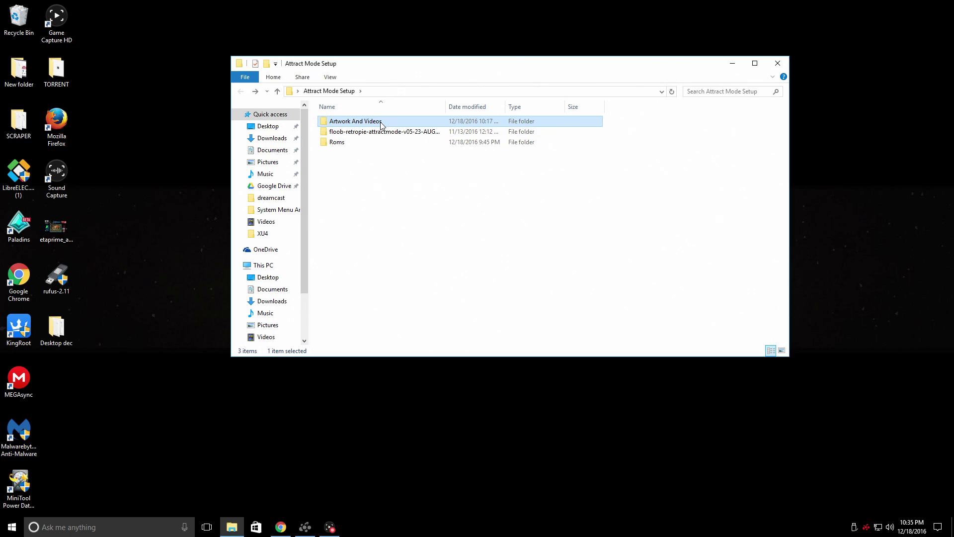
pyautogui.doubleClick(382, 124)
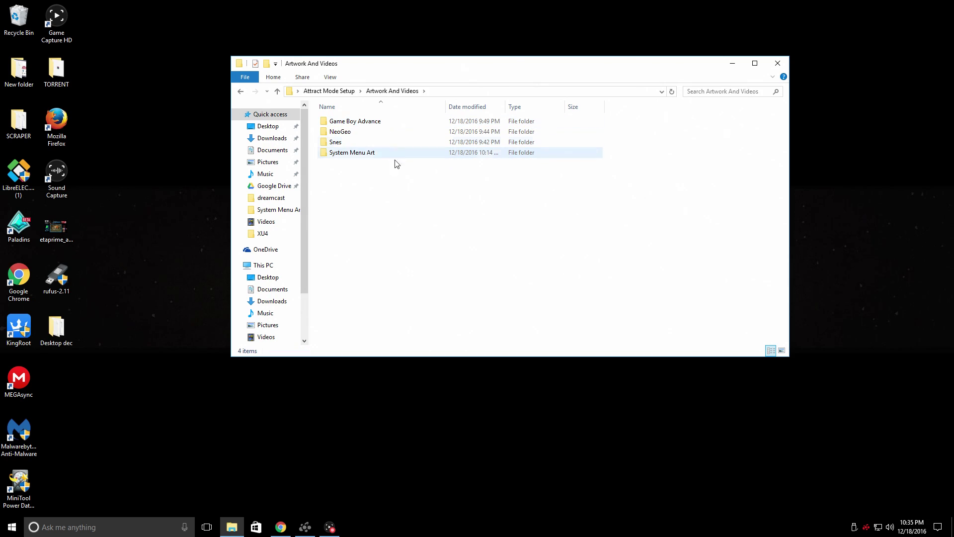
pyautogui.doubleClick(334, 143)
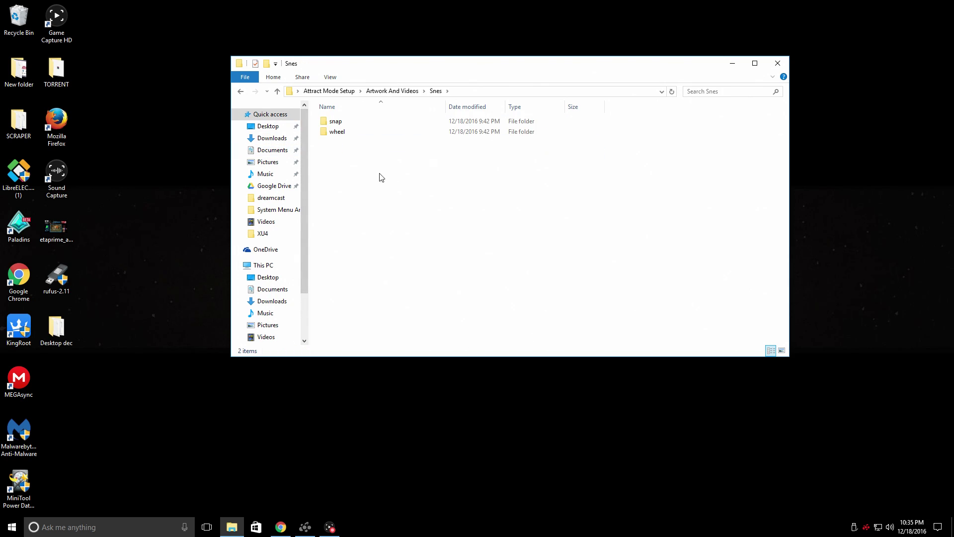
# Read the 3 Ninjas Kick Back snap video's details (320×240, 35 s), then browse the 788 wheel logos
pyautogui.doubleClick(334, 123)
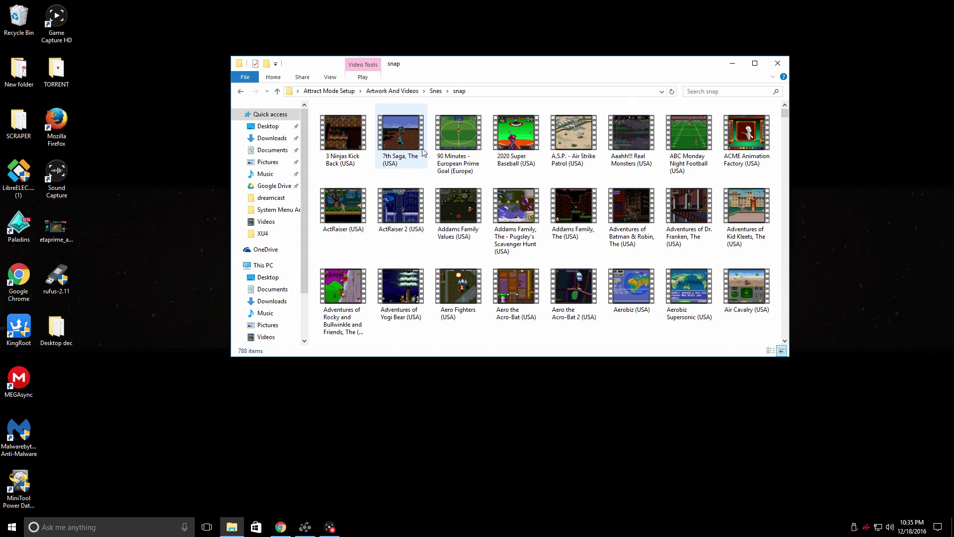
pyautogui.moveTo(422, 148)
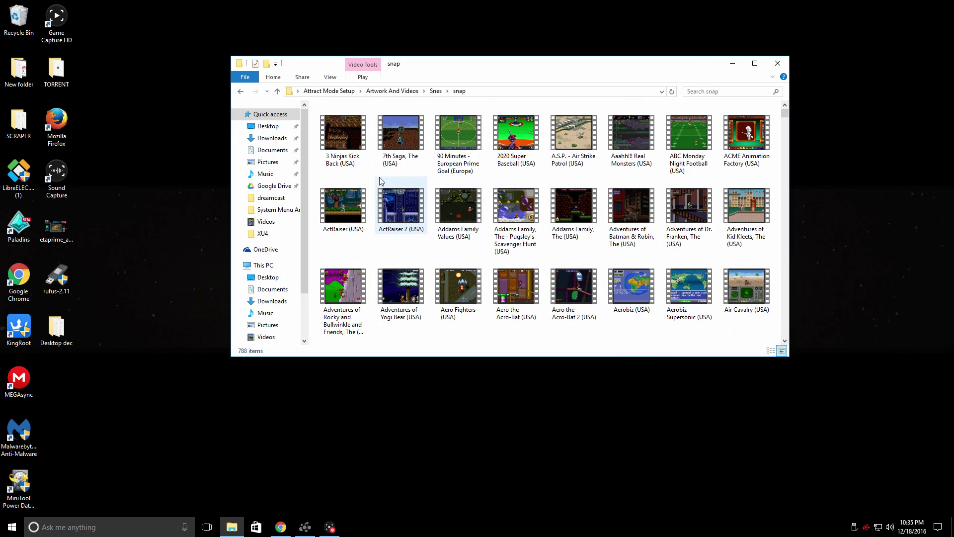
pyautogui.rightClick(335, 139)
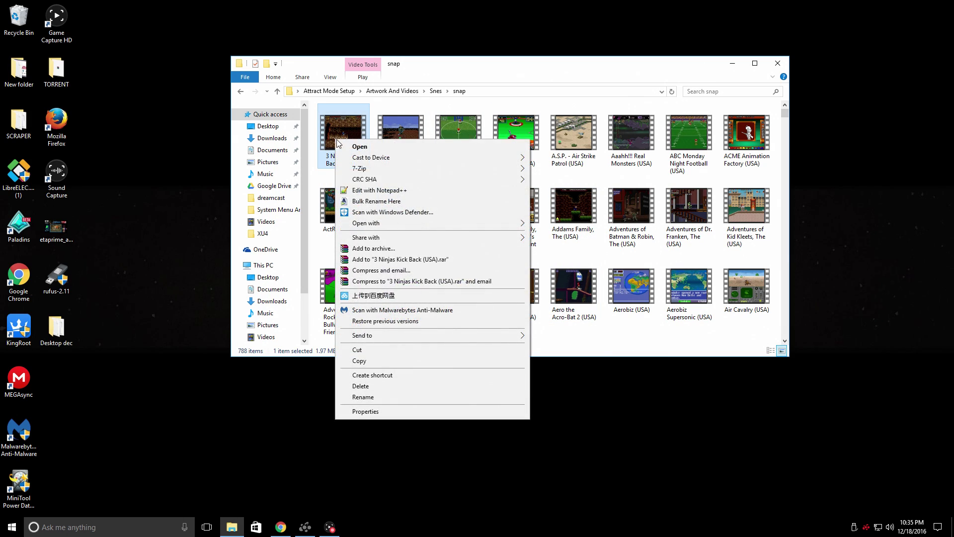
pyautogui.click(368, 411)
pyautogui.click(401, 163)
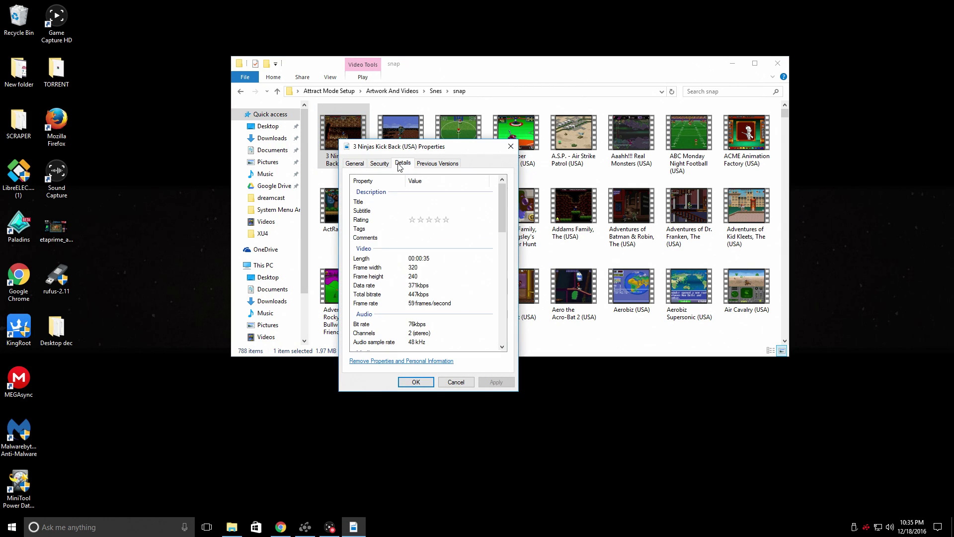
pyautogui.moveTo(501, 217); pyautogui.dragTo(502, 225)
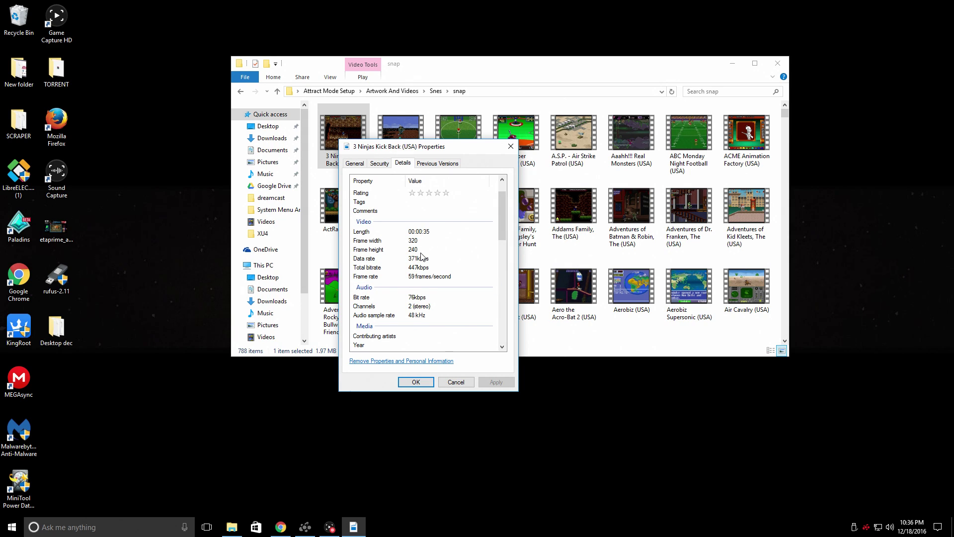
pyautogui.click(510, 146)
pyautogui.press('BackSpace')
pyautogui.doubleClick(336, 131)
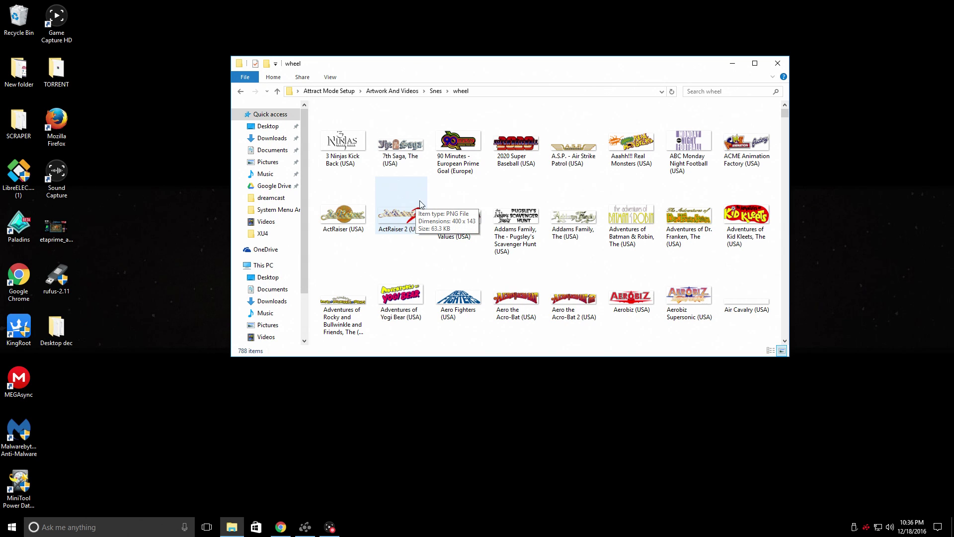
# Preview the 2020 Super Baseball and Arcana wheel logo images
pyautogui.click(521, 154)
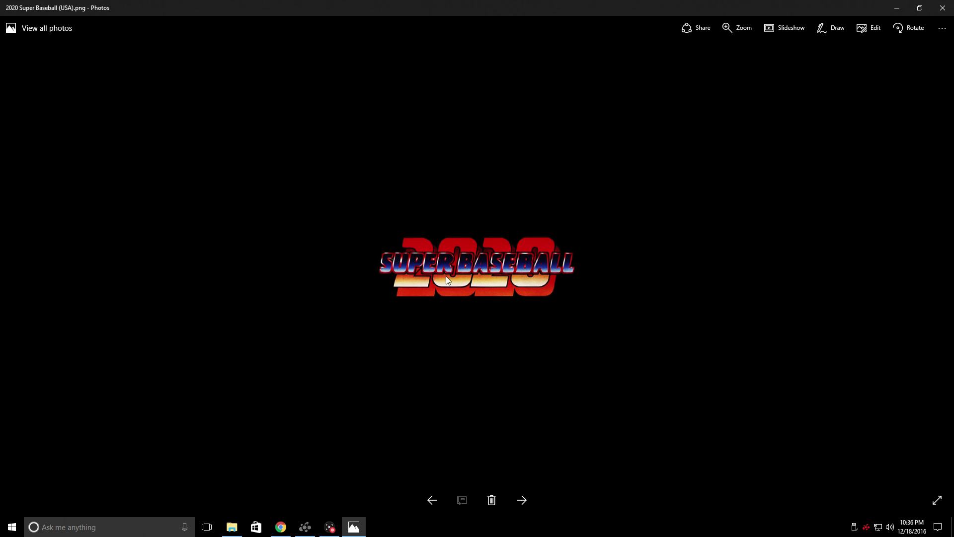
pyautogui.click(943, 8)
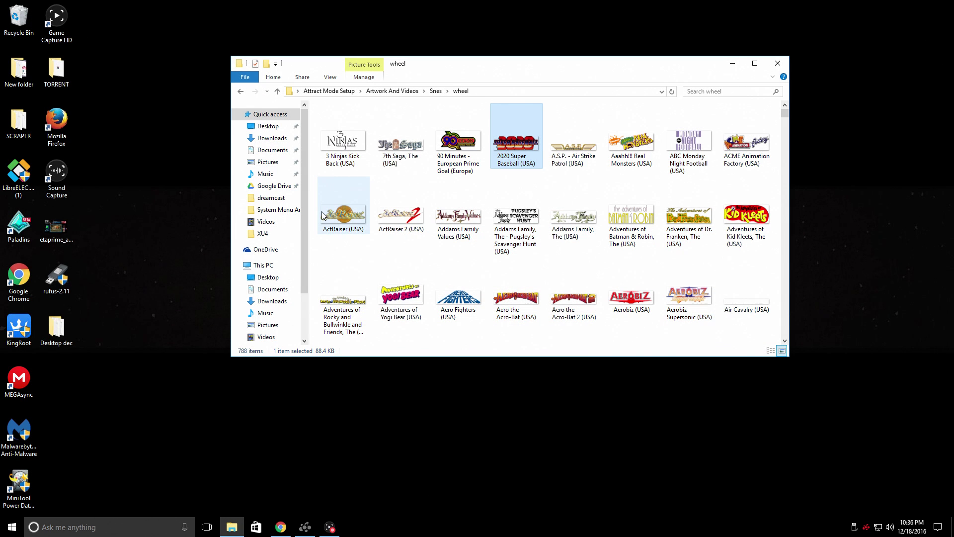
pyautogui.scroll(-5, 419, 213)
pyautogui.scroll(2, 418, 213)
pyautogui.doubleClick(456, 133)
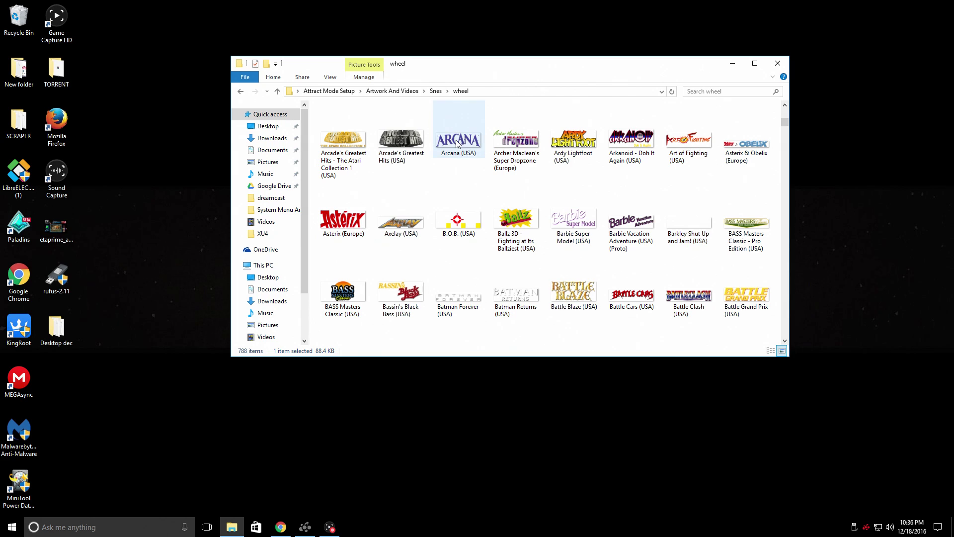
pyautogui.click(942, 8)
# Go back up to Artwork And Videos and open the System Menu Art folder
pyautogui.click(241, 91)
pyautogui.click(241, 91)
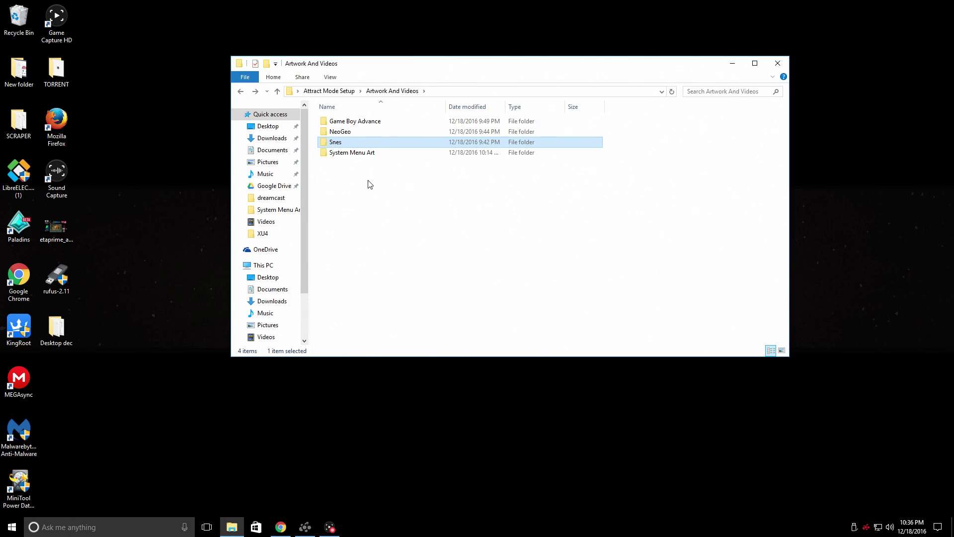
pyautogui.doubleClick(364, 153)
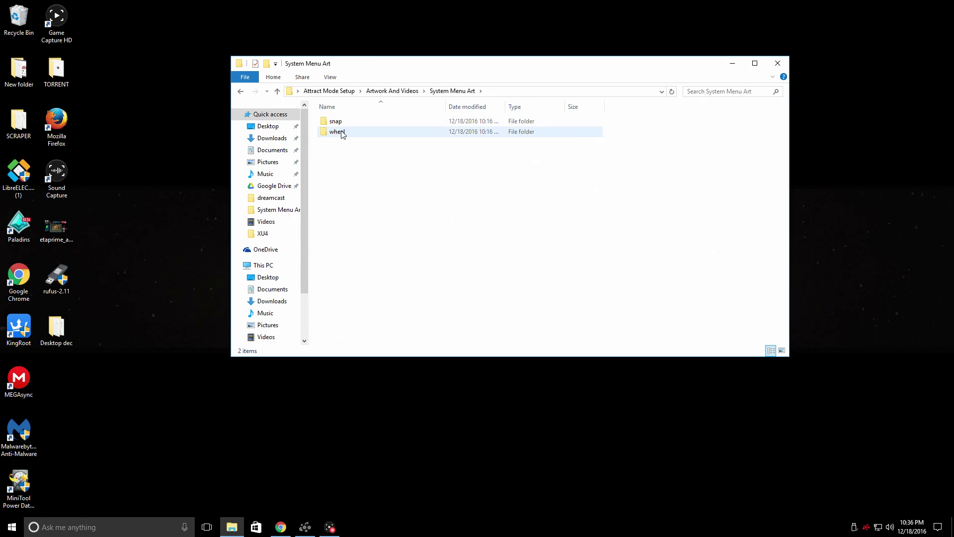
# Glance at the System Menu Art wheel logos, then open its snap video folder
pyautogui.doubleClick(358, 133)
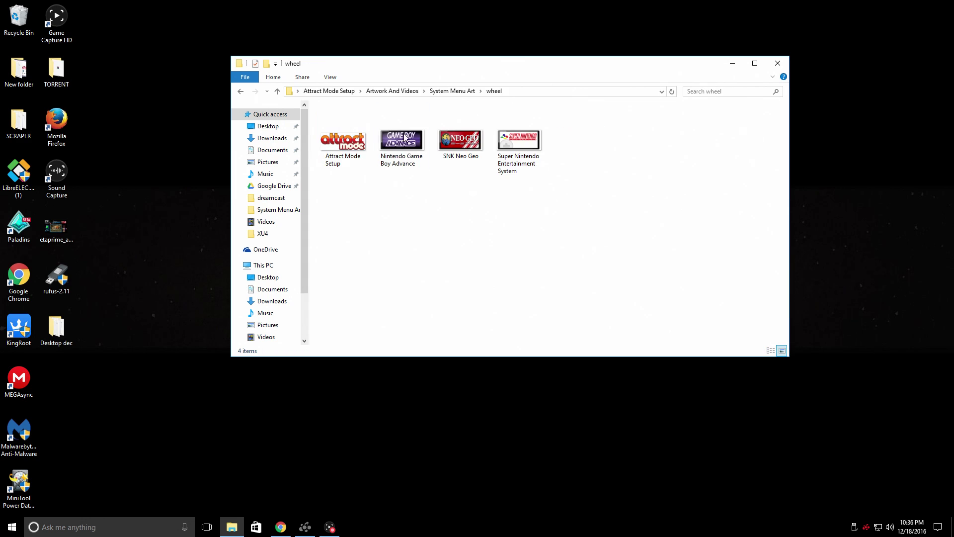
pyautogui.press('BackSpace')
pyautogui.doubleClick(341, 123)
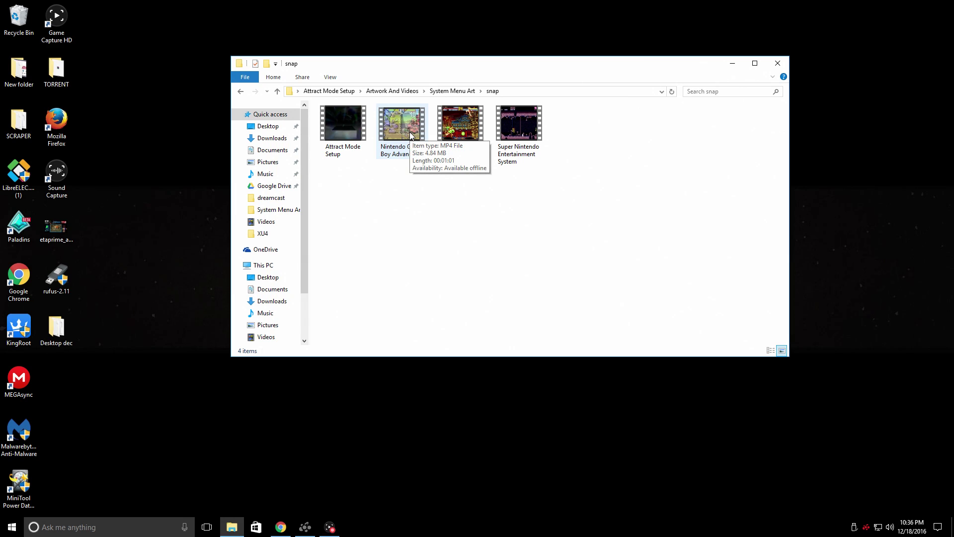
# Play the Super Nintendo Entertainment System preview video, skipping past 1:05 and 2:17, then return to System Menu Art
pyautogui.doubleClick(519, 127)
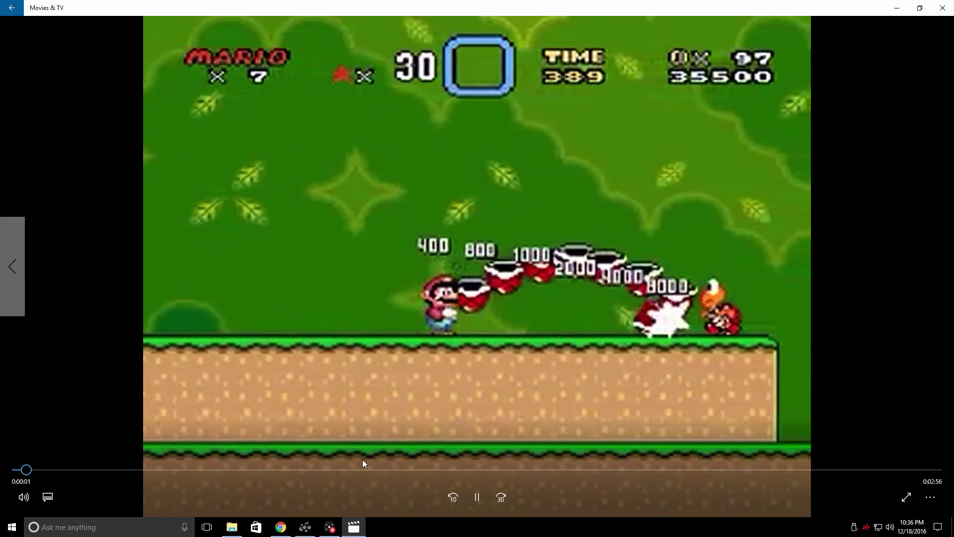
pyautogui.click(357, 470)
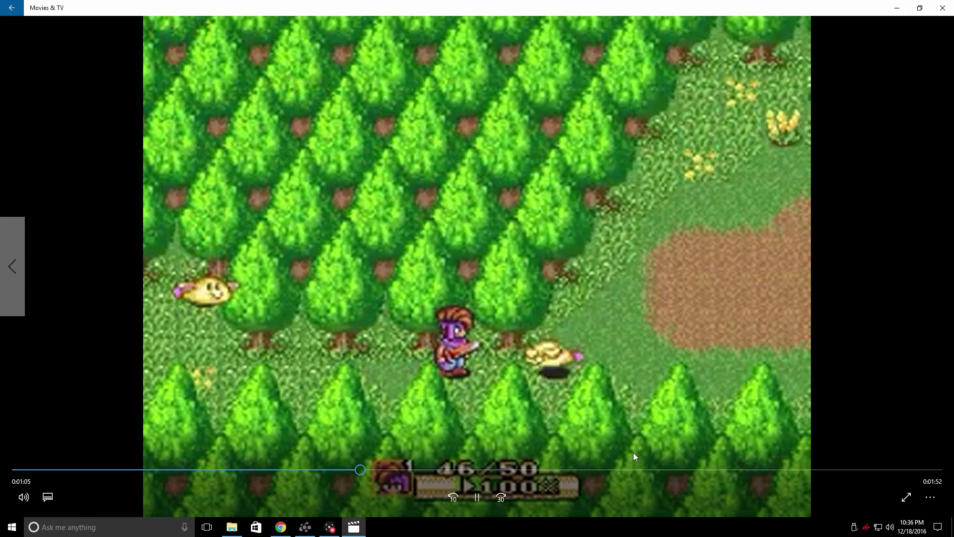
pyautogui.click(638, 467)
pyautogui.click(732, 469)
pyautogui.click(804, 469)
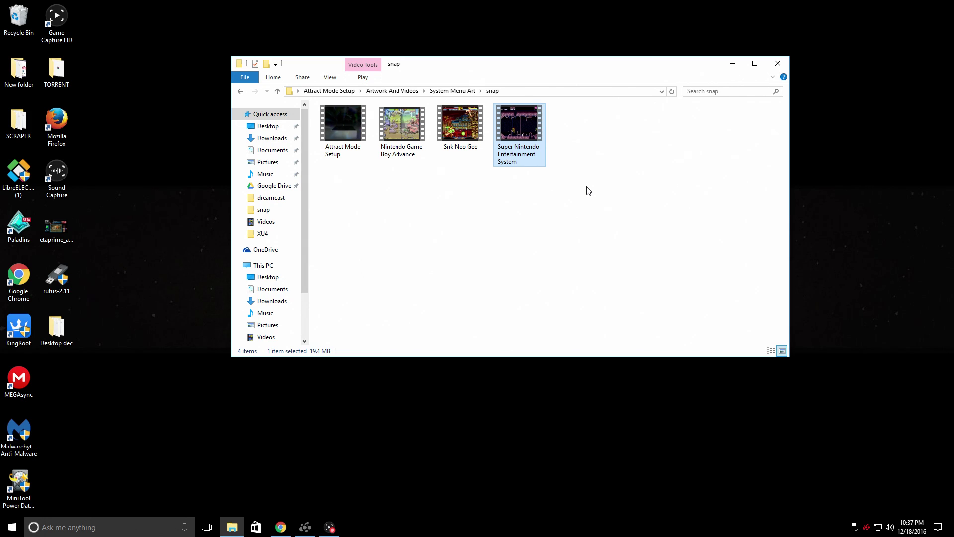
pyautogui.click(243, 93)
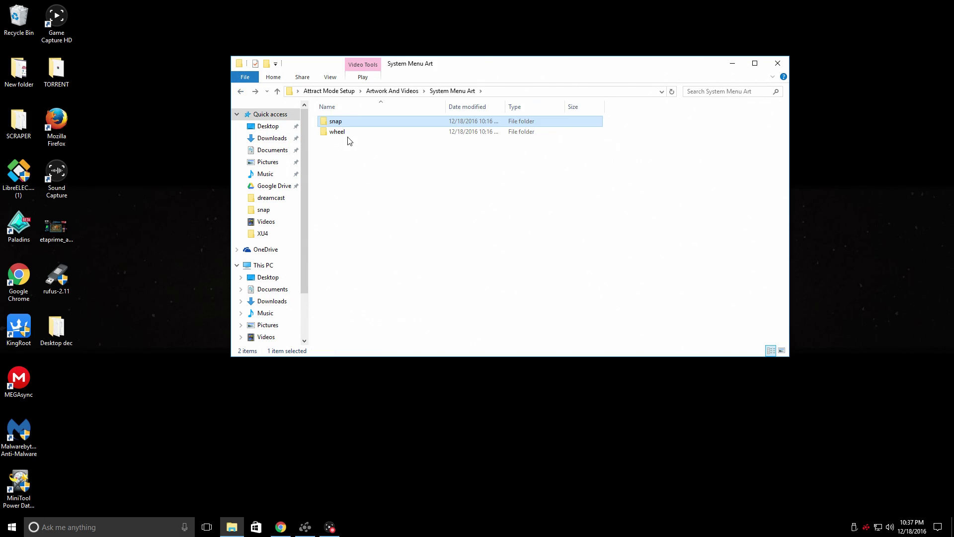
pyautogui.doubleClick(347, 133)
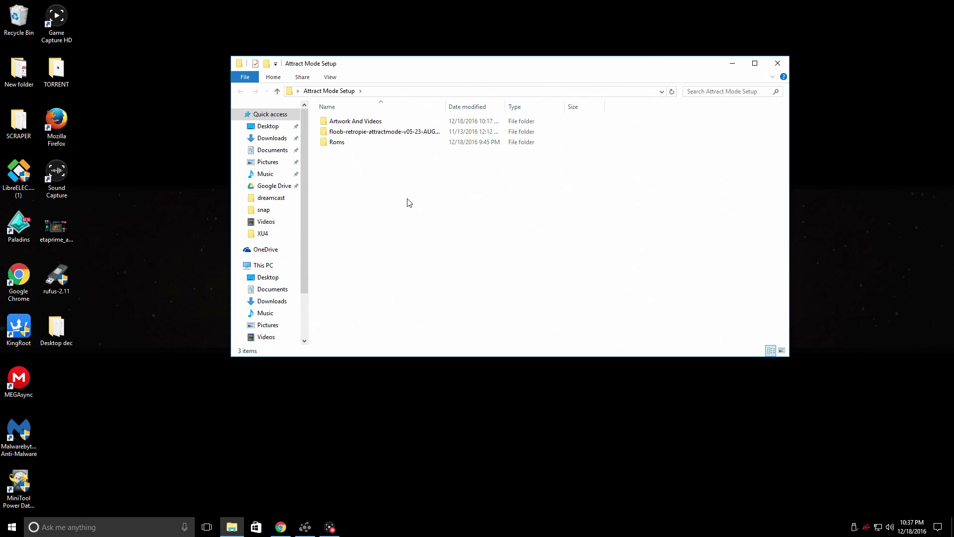
# Confirm the 32 (D:) card is empty, return to Attract Mode Setup, and search Windows for 'win'
pyautogui.scroll(-2, 308, 299)
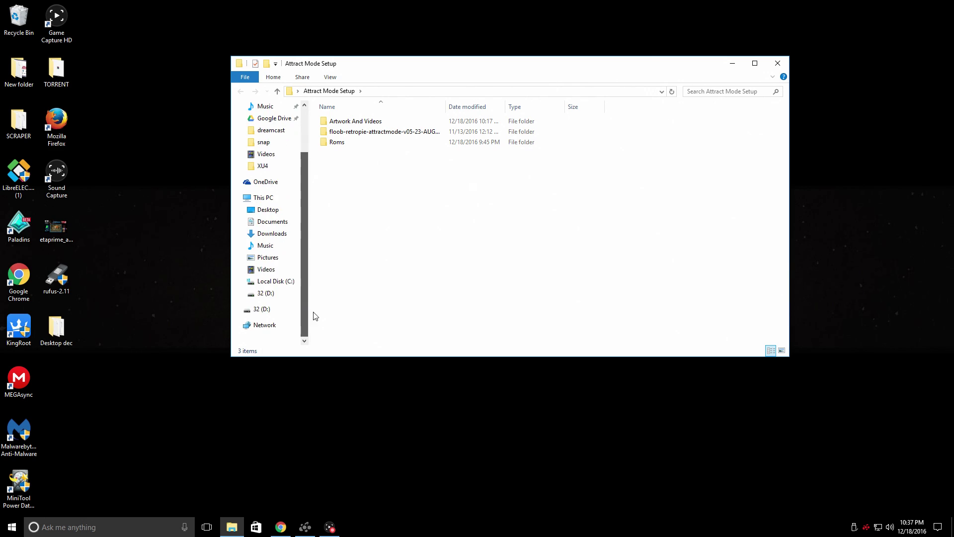
pyautogui.click(261, 310)
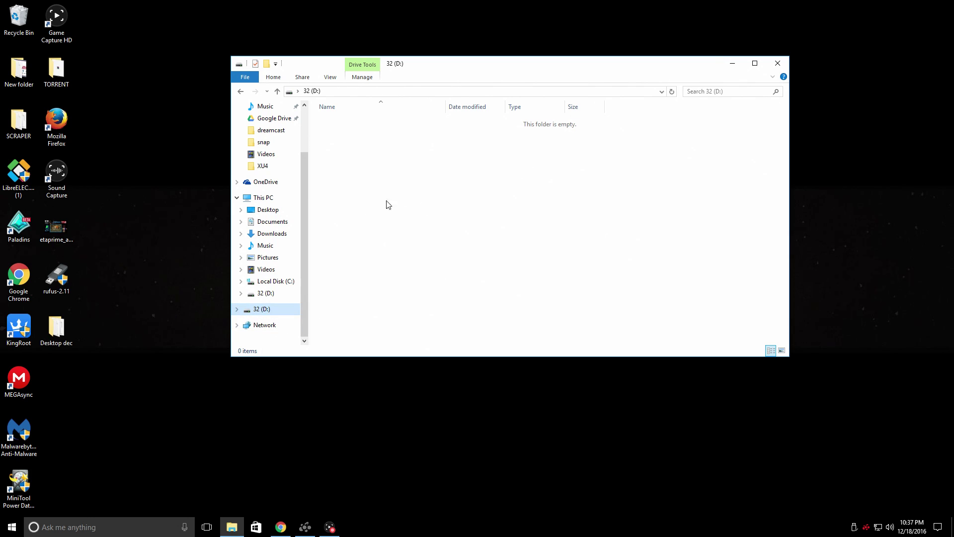
pyautogui.click(240, 93)
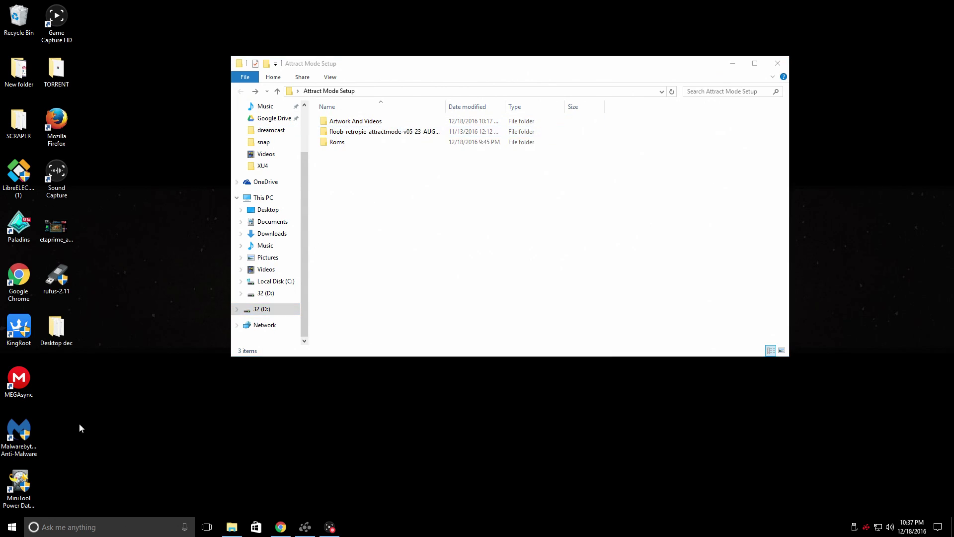
pyautogui.click(144, 528)
pyautogui.write('win')
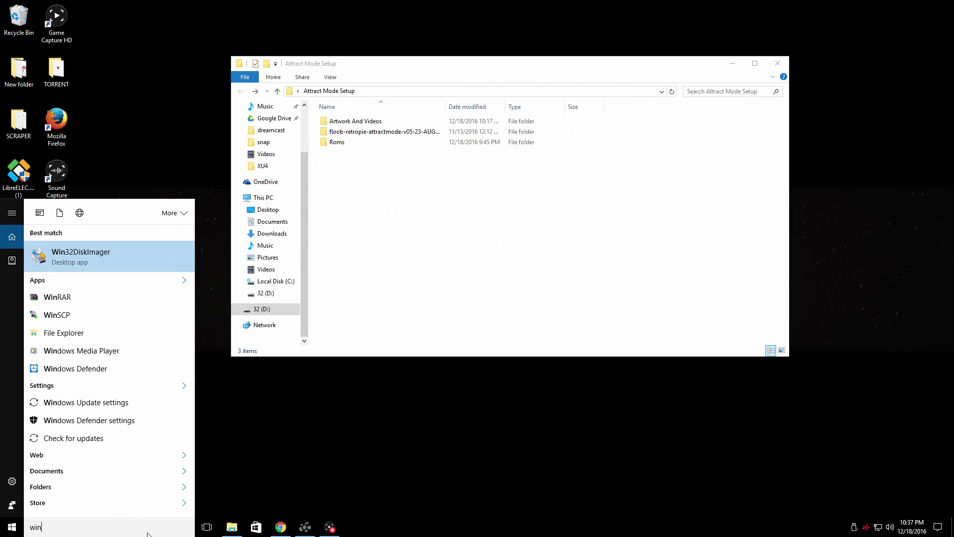
# Launch Win32DiskImager and keep D:\ as the target device
pyautogui.click(93, 256)
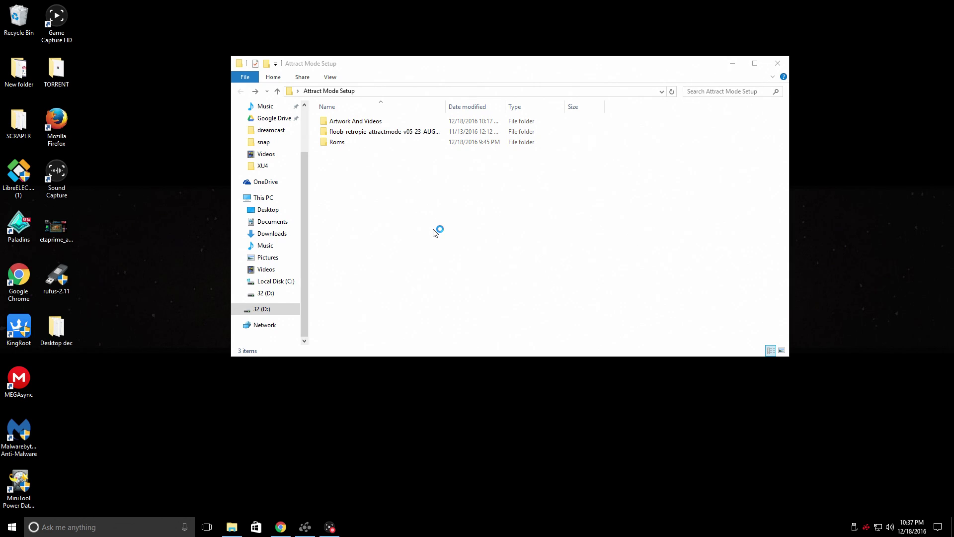
pyautogui.click(732, 63)
pyautogui.click(566, 234)
pyautogui.click(556, 237)
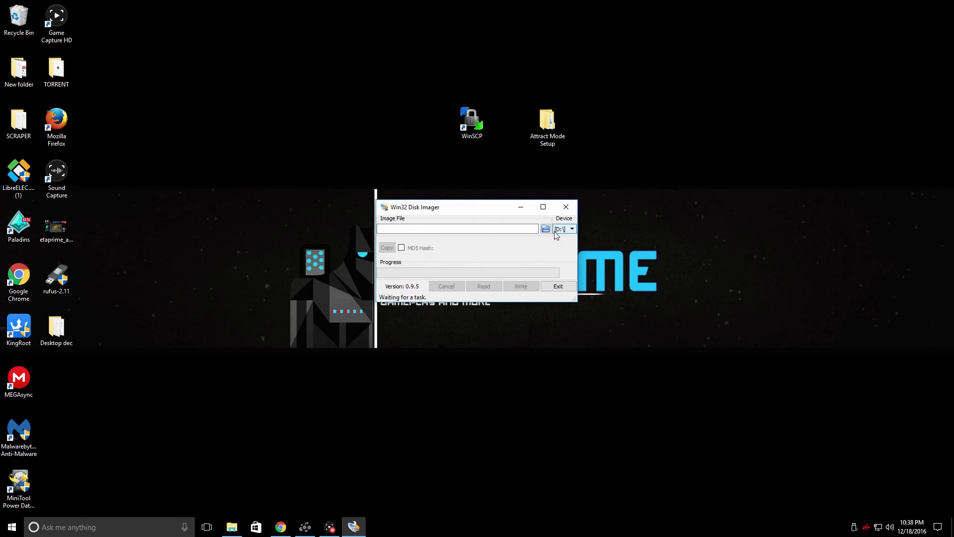
pyautogui.click(557, 230)
pyautogui.click(557, 230)
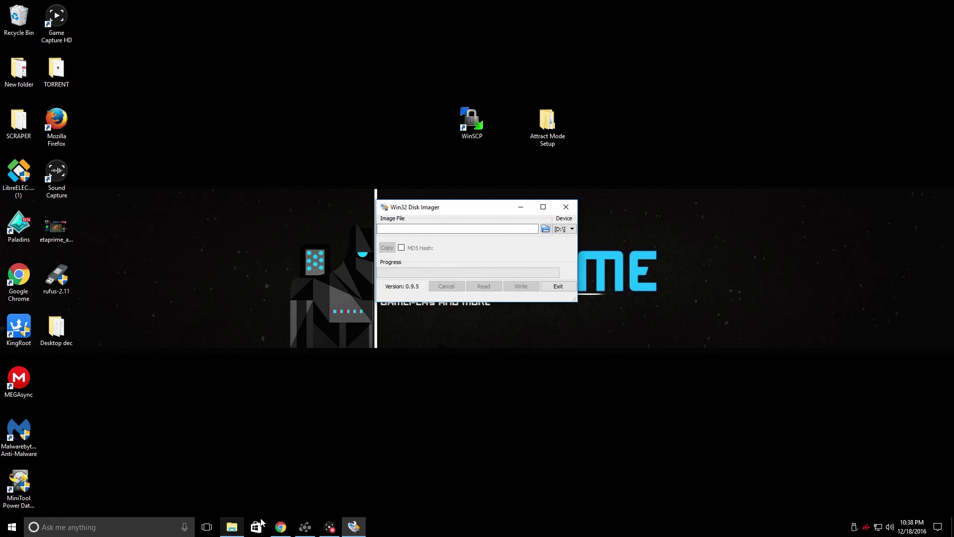
# Open the 'Select a disk image' chooser and centre it on screen
pyautogui.click(232, 527)
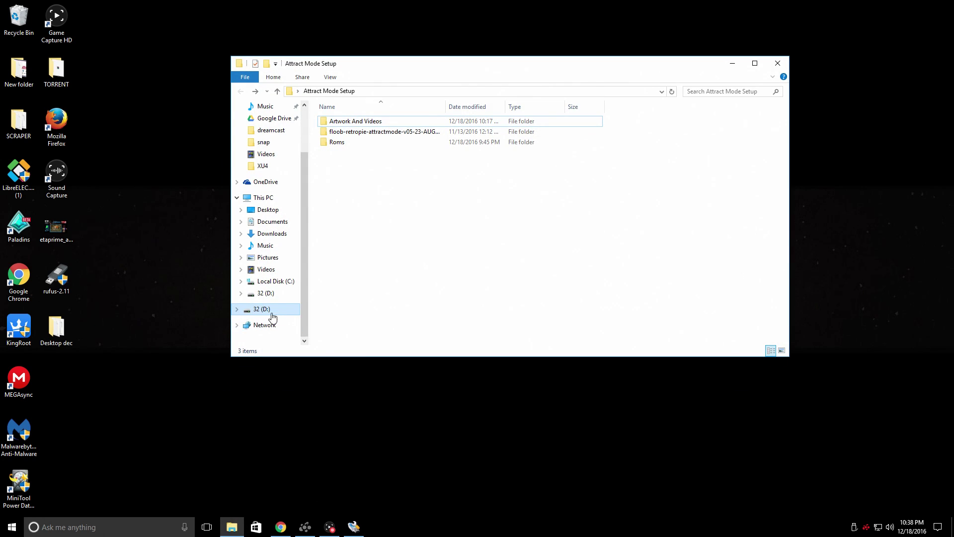
pyautogui.click(732, 63)
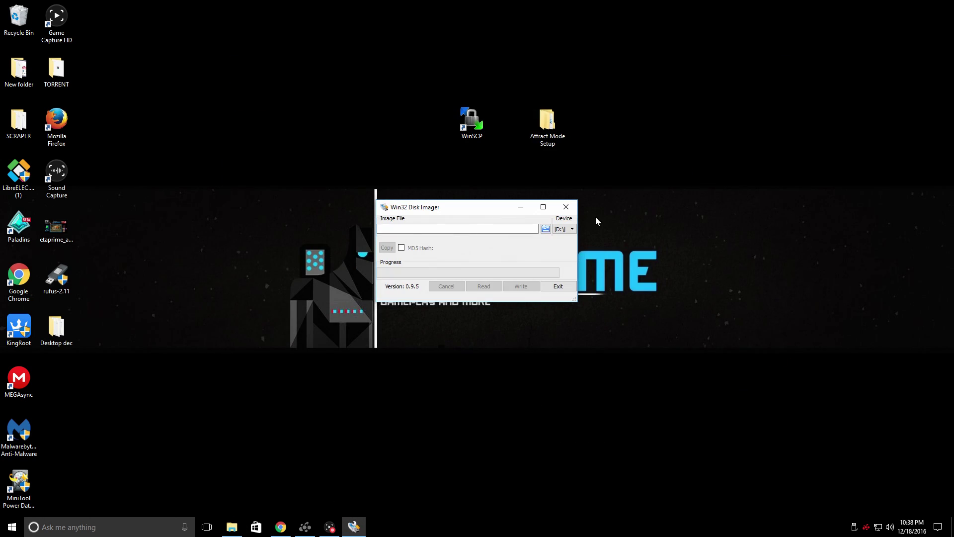
pyautogui.click(546, 228)
pyautogui.moveTo(172, 90); pyautogui.dragTo(392, 92)
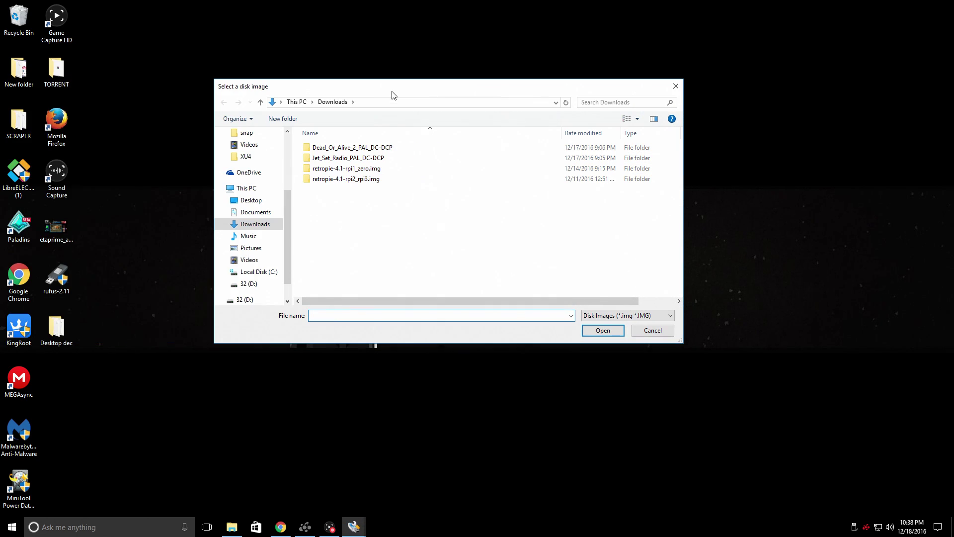
# Load floob-retropie-attractmode-v05-23-AUG-2016.img from Desktop › Attract Mode Setup and start writing it to D:\
pyautogui.click(261, 201)
pyautogui.click(359, 148)
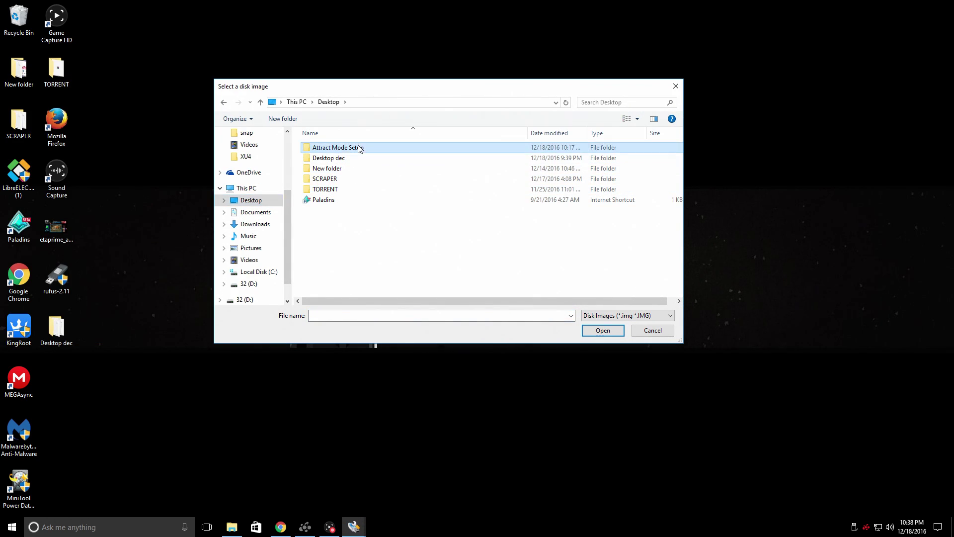
pyautogui.doubleClick(359, 148)
pyautogui.doubleClick(348, 158)
pyautogui.click(356, 149)
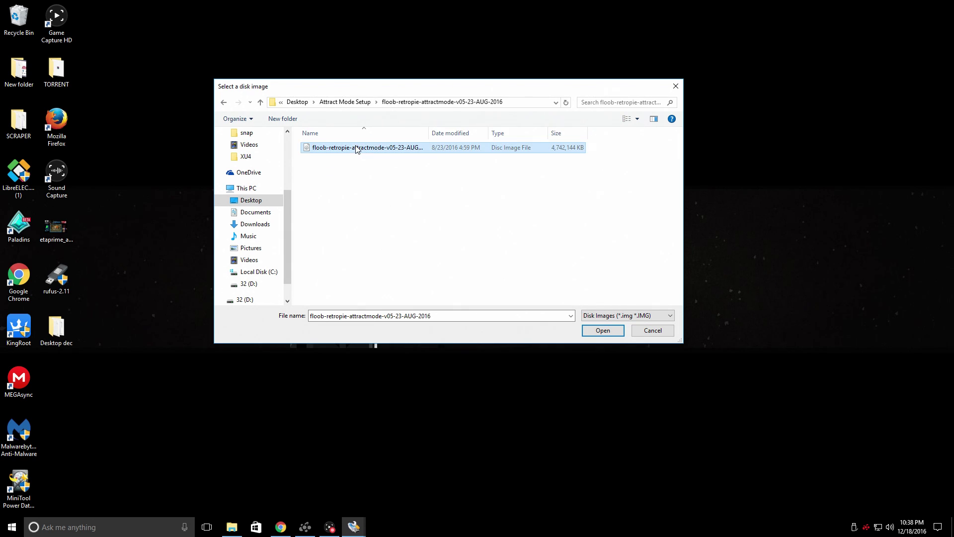
pyautogui.press('Return')
pyautogui.click(519, 286)
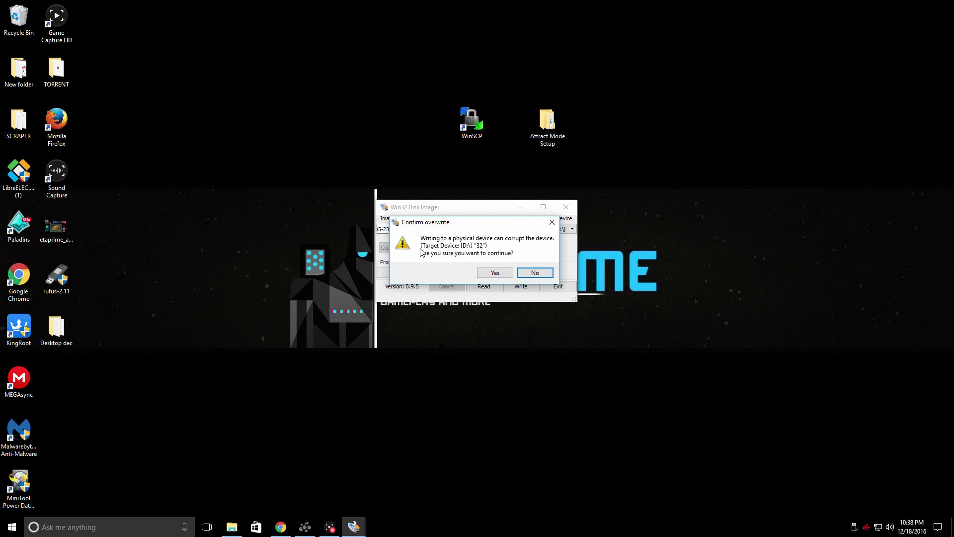
# Confirm overwriting the D:\ card, then select the PuTTY and WinSCP desktop shortcuts
pyautogui.click(495, 274)
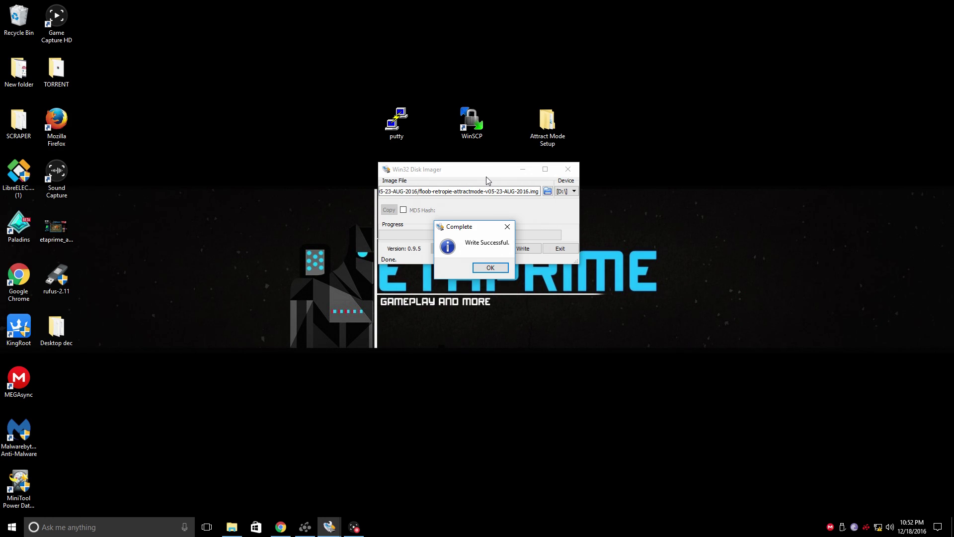
pyautogui.moveTo(498, 133); pyautogui.dragTo(344, 73)
pyautogui.click(344, 73)
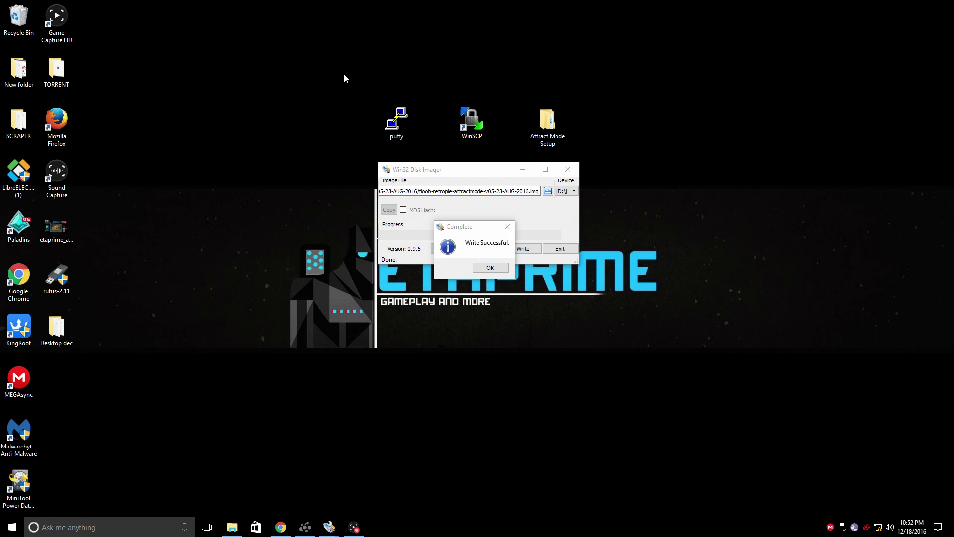
pyautogui.moveTo(361, 74); pyautogui.dragTo(497, 142)
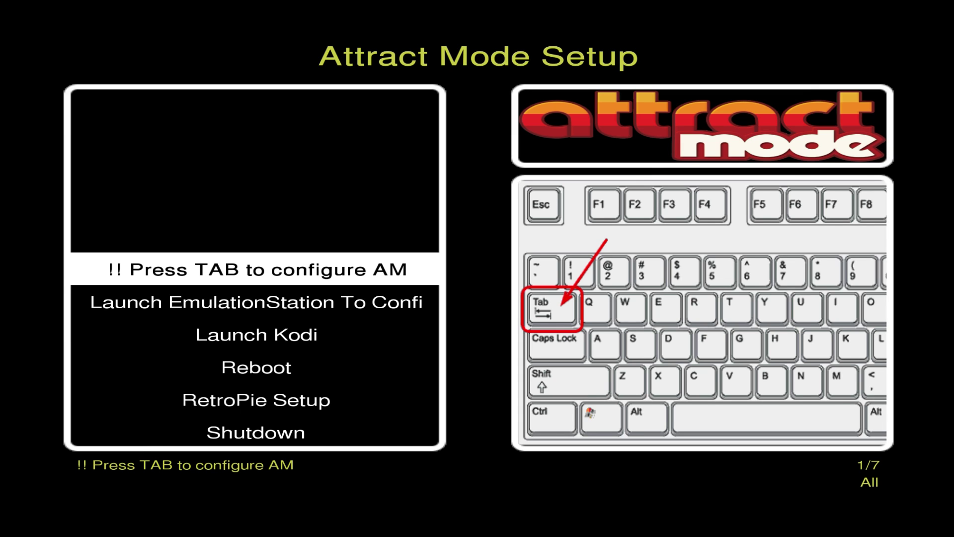
# Choose 'Launch EmulationStation To Configure Controllers' from the Attract Mode Setup menu
pyautogui.press('Down')
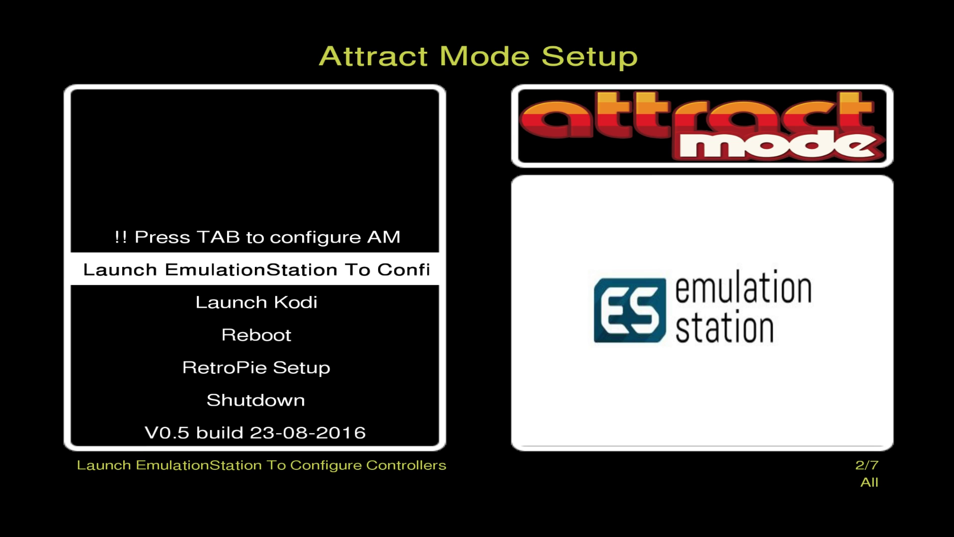
pyautogui.press('Up')
pyautogui.press('Down')
pyautogui.press('Return')
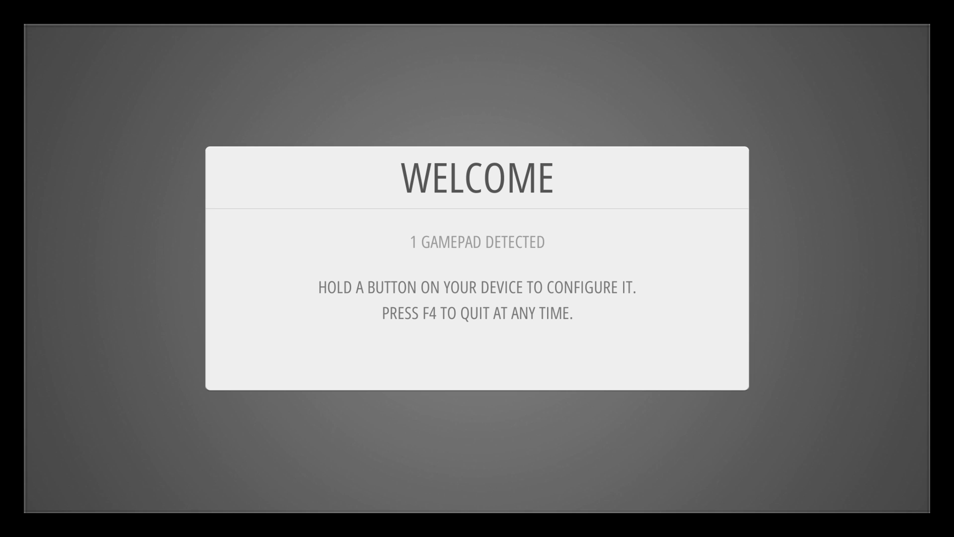
# Quit to the shell and expand the filesystem with sudo raspi-config
pyautogui.press('F4')
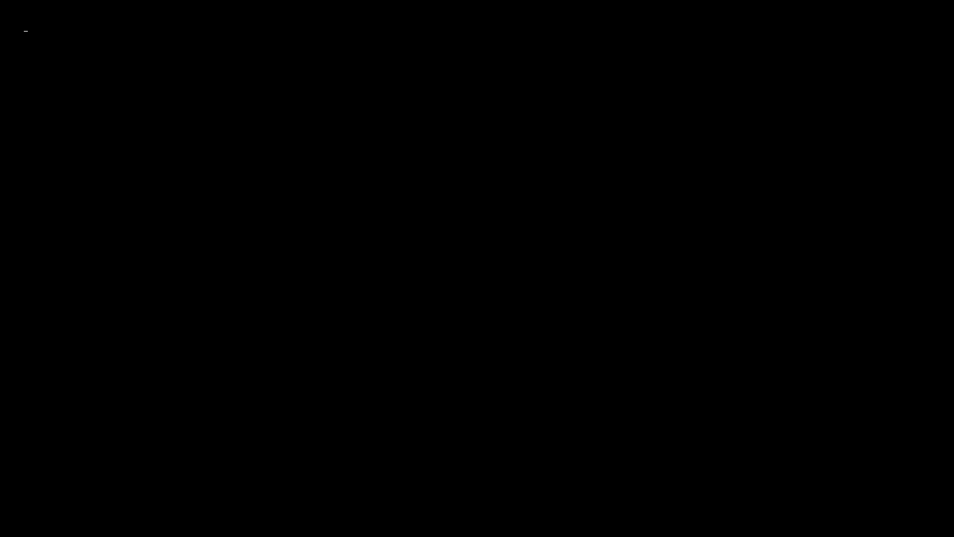
pyautogui.write('sudo rasp')
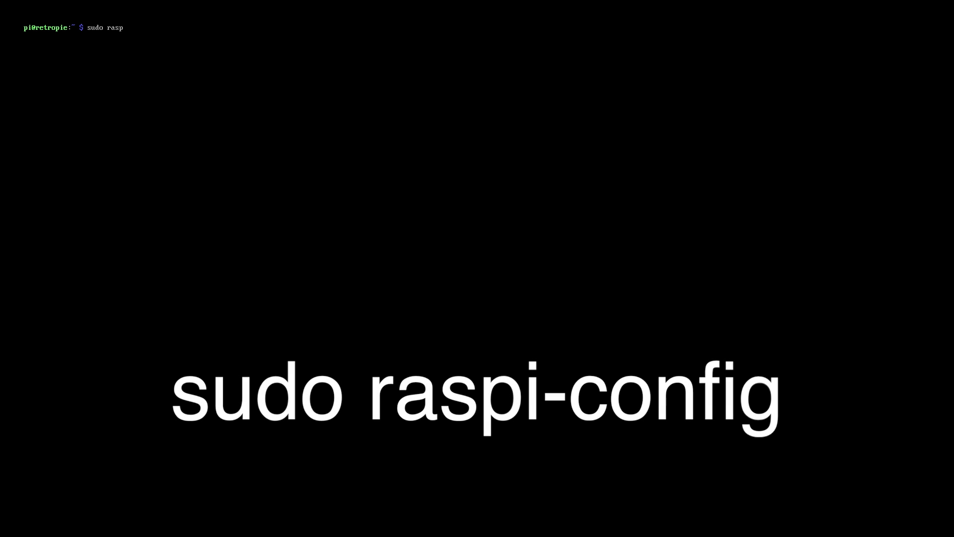
pyautogui.write('i-config')
pyautogui.press('Return')
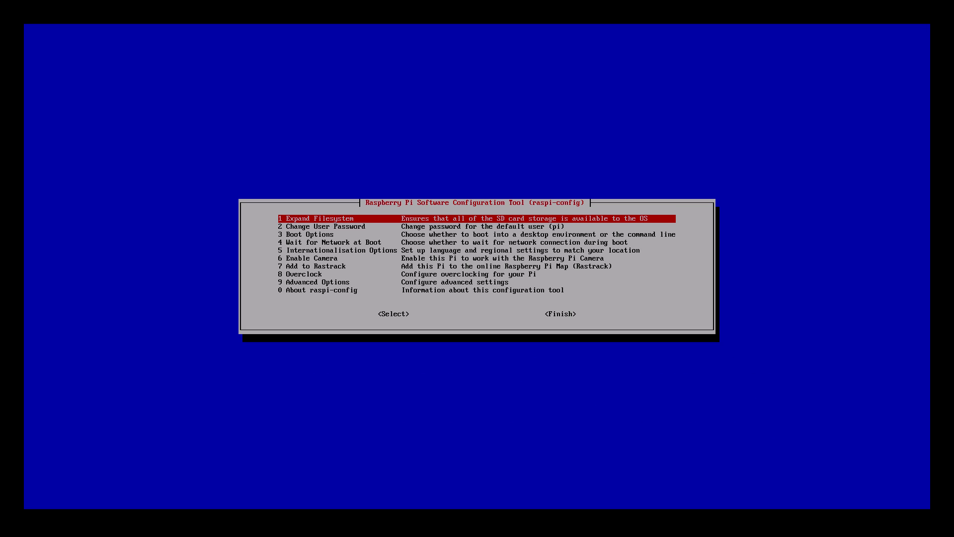
pyautogui.press('Return')
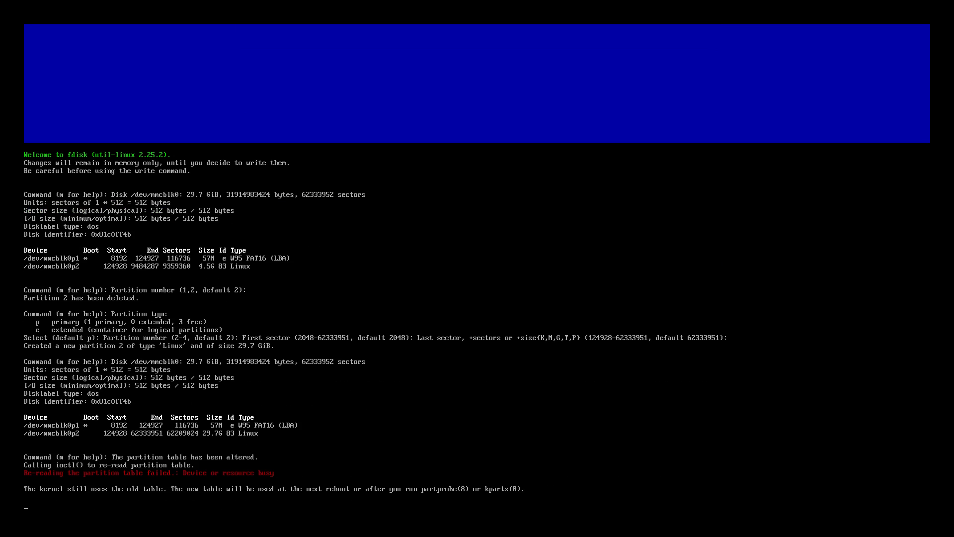
pyautogui.press('Return')
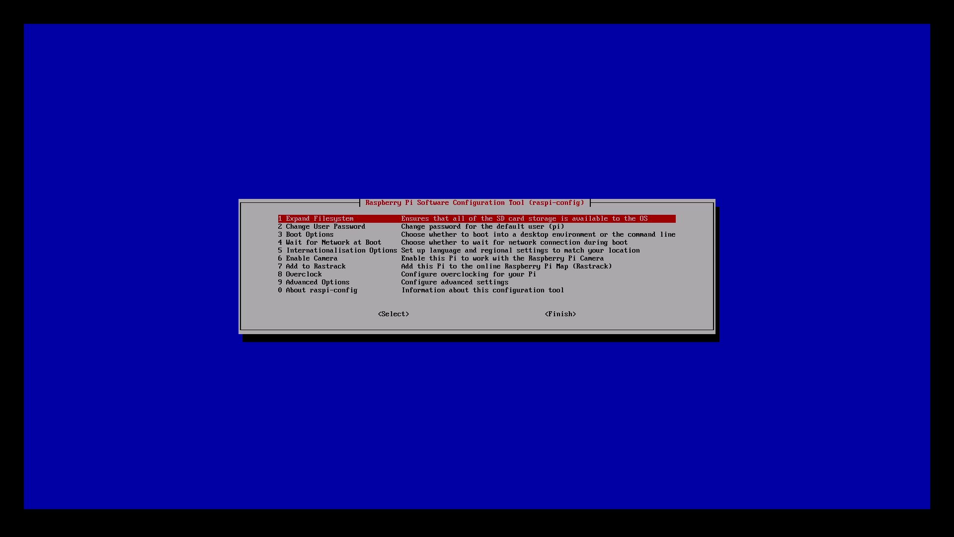
# Finish raspi-config and agree to reboot the Pi
pyautogui.press('Down')
pyautogui.press('Down')
pyautogui.press('Down')
pyautogui.press('Down')
pyautogui.press('Down')
pyautogui.press('Tab')
pyautogui.press('Tab')
pyautogui.press('Return')
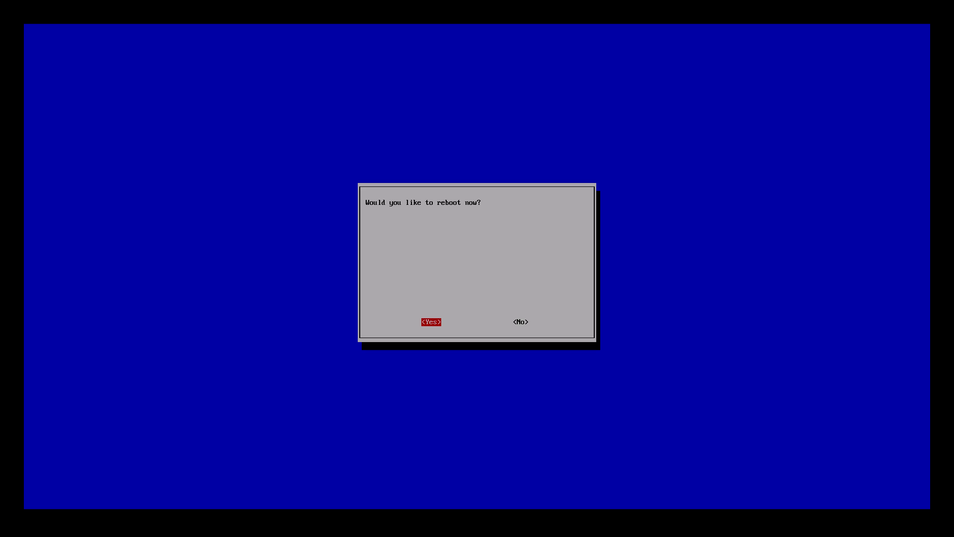
pyautogui.press('Return')
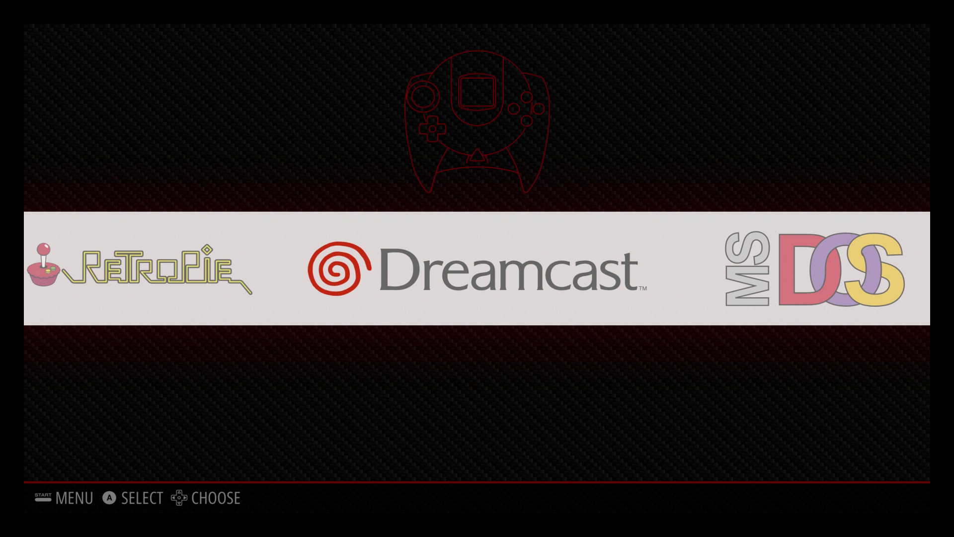
# Center the RetroPie system in the carousel and launch RETROPIE SETUP from its settings
pyautogui.press('Left')
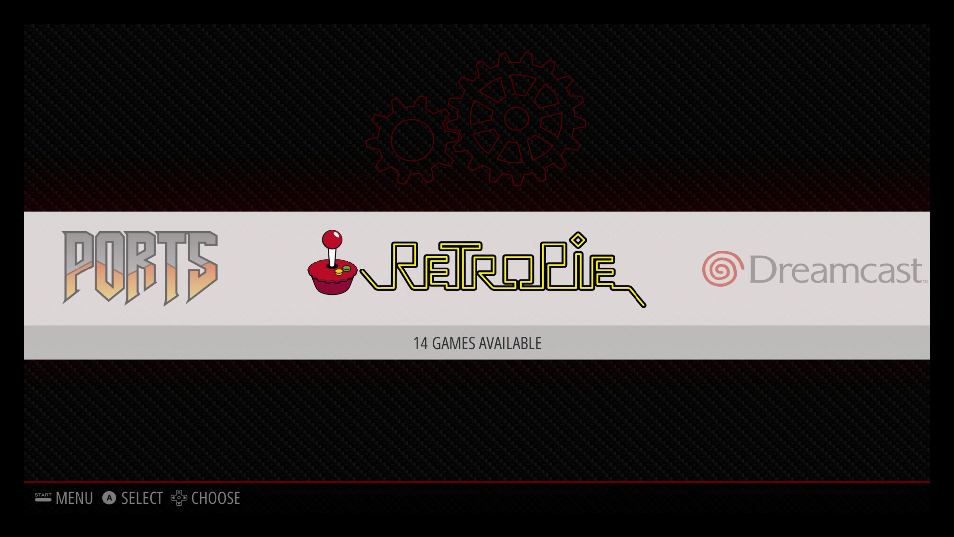
pyautogui.press('Return')
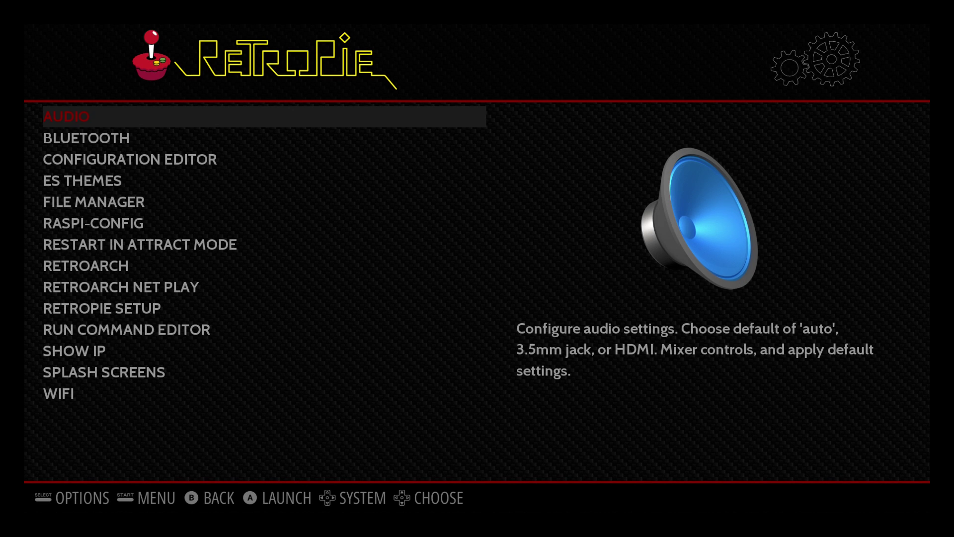
pyautogui.press('Down')
pyautogui.press('Down')
pyautogui.press('Down')
pyautogui.press('Down')
pyautogui.press('Down')
pyautogui.press('Down')
pyautogui.press('Down')
pyautogui.press('Down')
pyautogui.press('Down')
pyautogui.press('Down')
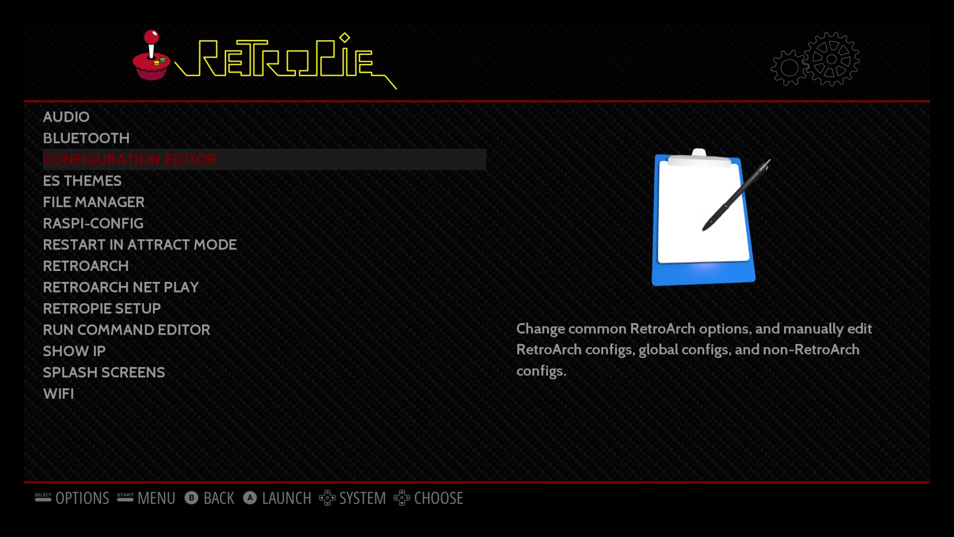
pyautogui.press('Down')
pyautogui.press('Down')
pyautogui.press('Down')
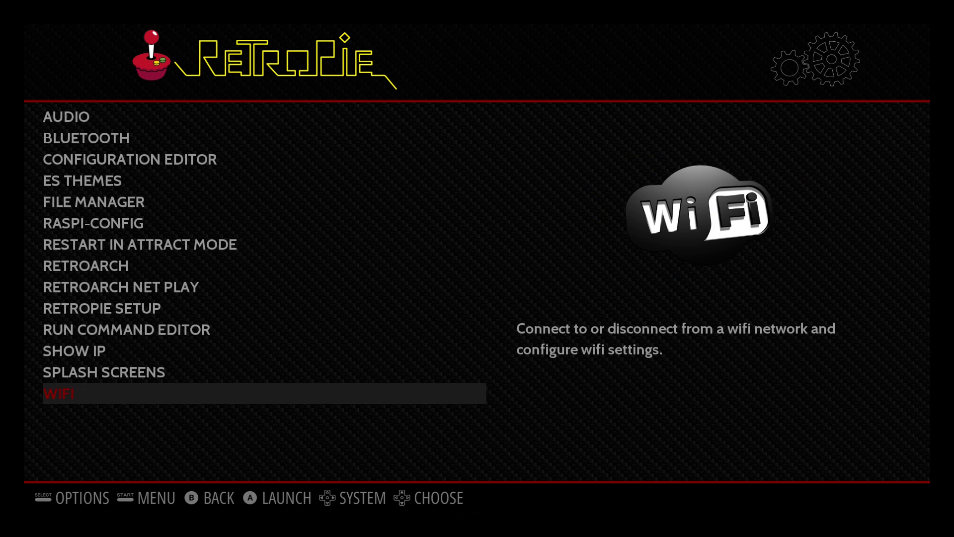
pyautogui.press('Up')
pyautogui.press('Up')
pyautogui.press('Up')
pyautogui.press('Up')
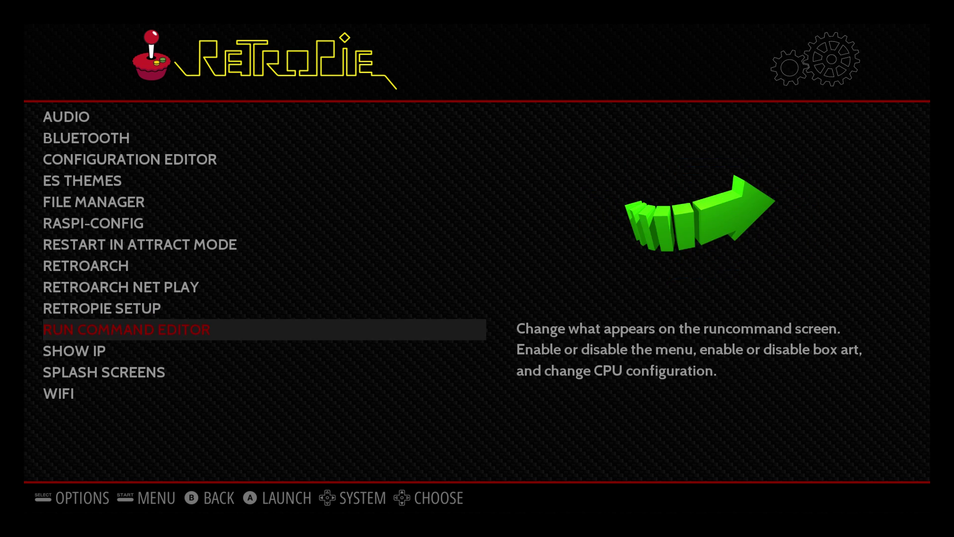
pyautogui.press('Return')
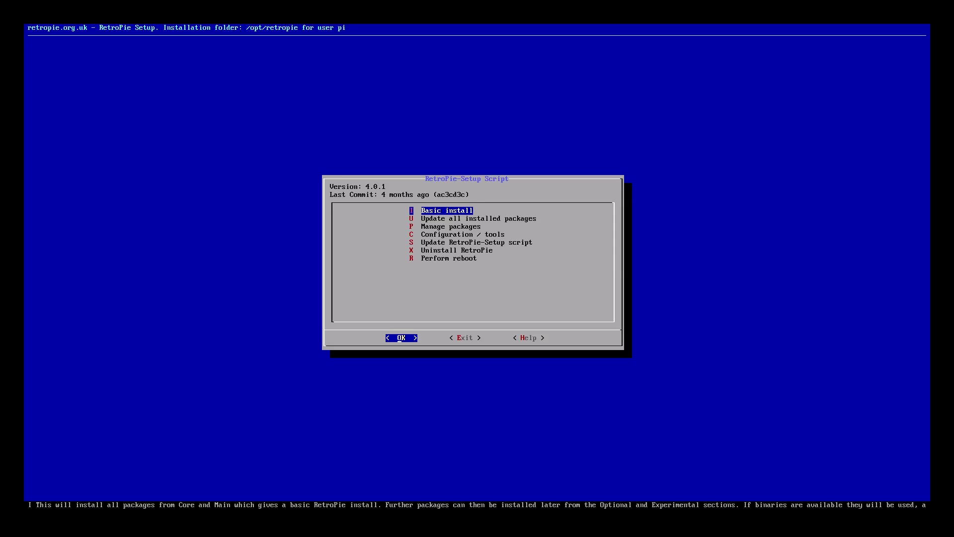
# Update the RetroPie-Setup script to 4.1.5, answering Yes and acknowledging the fetched and notice dialogs
pyautogui.press('Down')
pyautogui.press('Down')
pyautogui.press('Down')
pyautogui.press('Down')
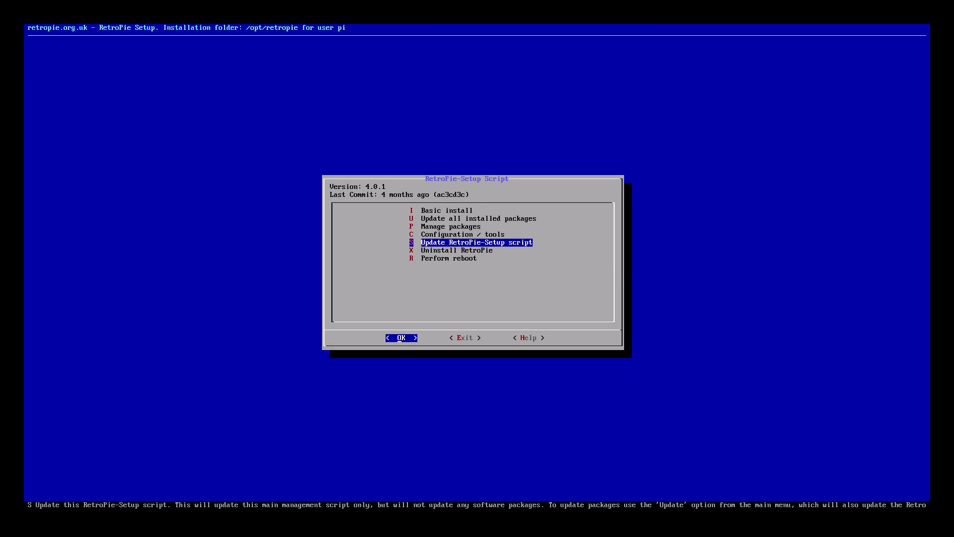
pyautogui.press('Return')
pyautogui.press('Left')
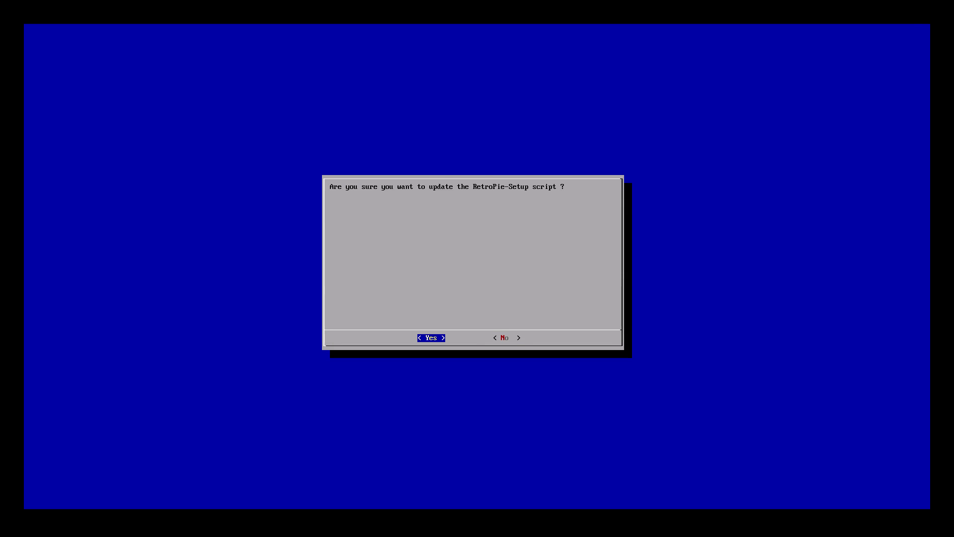
pyautogui.press('Return')
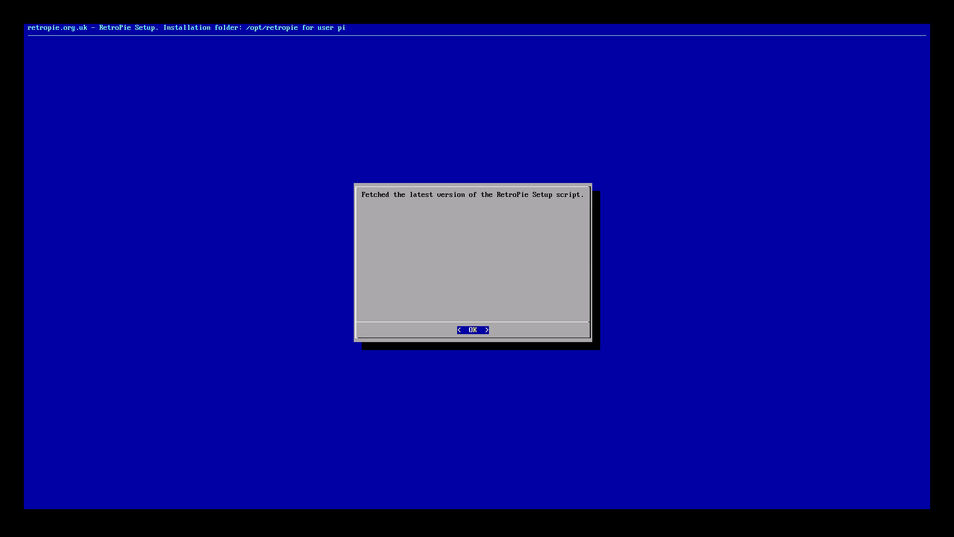
pyautogui.press('Return')
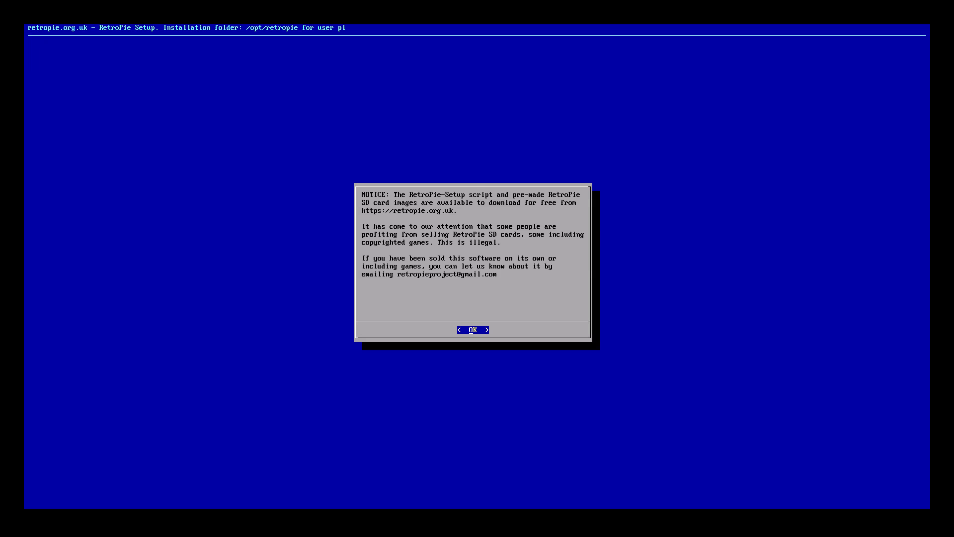
pyautogui.press('Return')
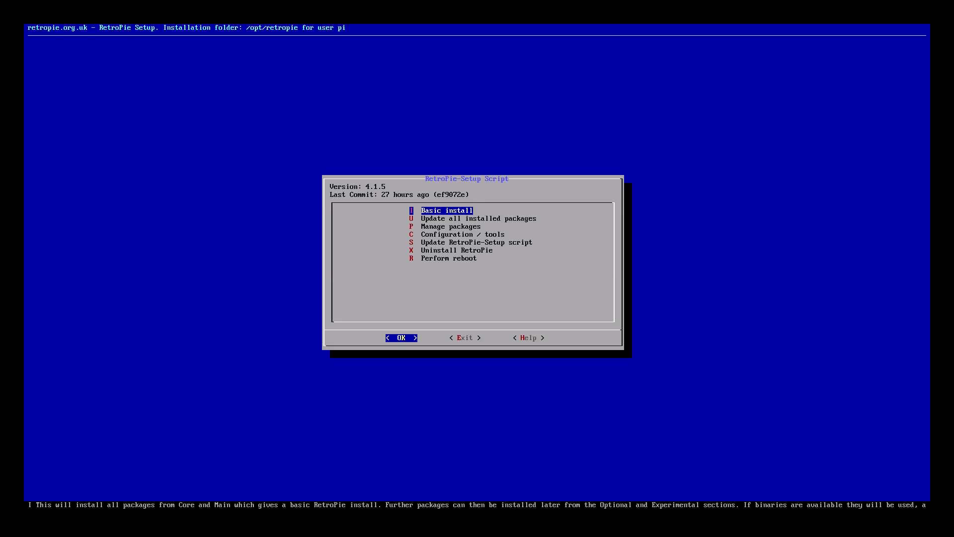
# Run a Basic install of all Core and Main packages, then highlight 'Perform reboot'
pyautogui.press('Return')
pyautogui.press('Left')
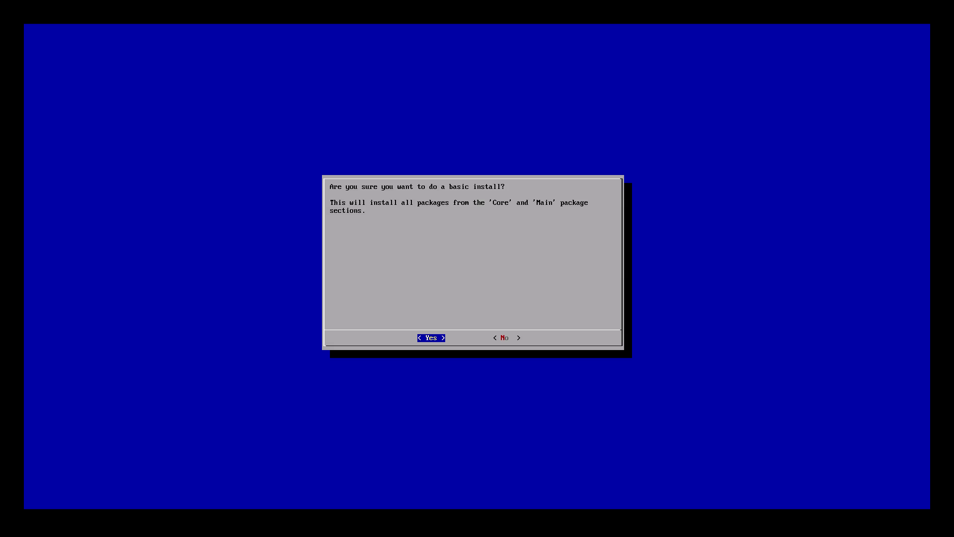
pyautogui.press('Return')
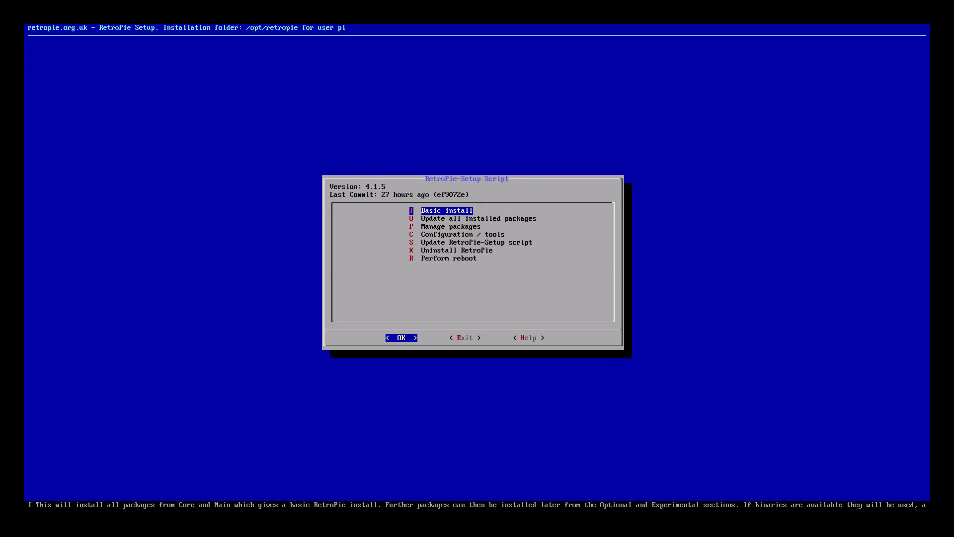
pyautogui.press('Down')
pyautogui.press('Down')
pyautogui.press('Down')
pyautogui.press('Down')
pyautogui.press('Down')
pyautogui.press('Down')
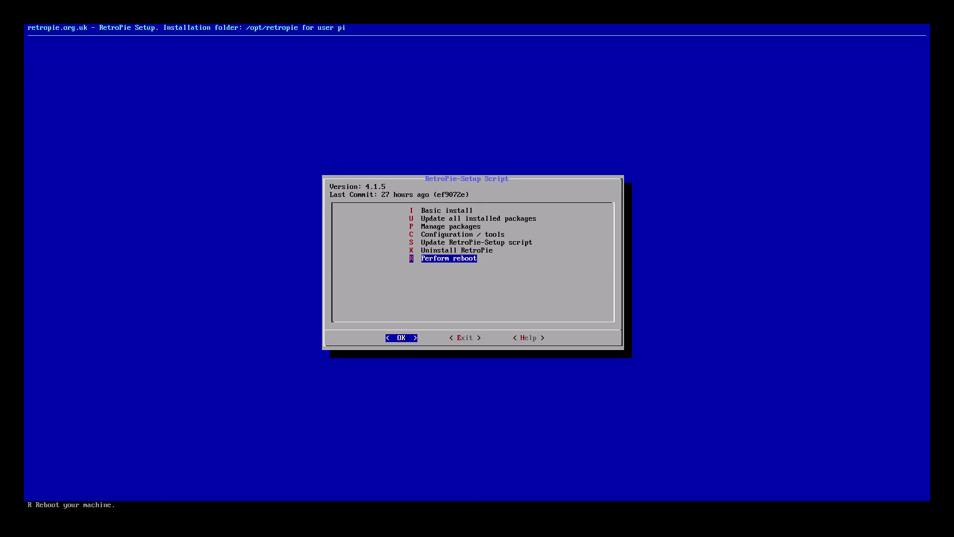